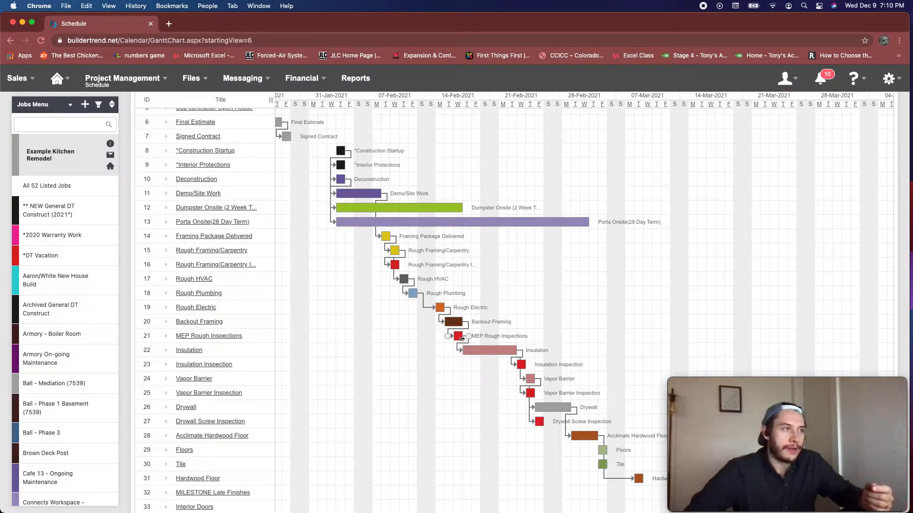
# Extend Rough Framing/Carpentry to end on 2-12-2021 and move Rough Plumbing to 2-17-2021 on the Gantt chart
pyautogui.moveTo(457, 339)
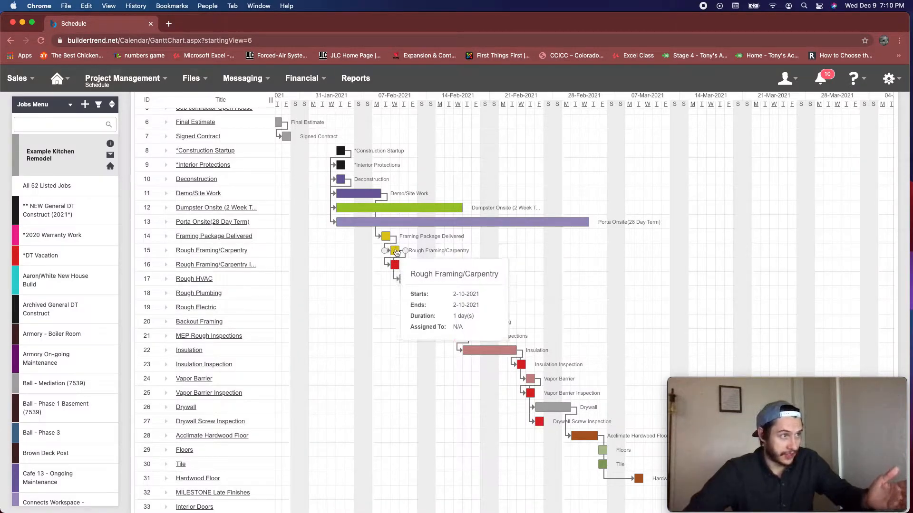
pyautogui.moveTo(405, 249); pyautogui.dragTo(418, 249)
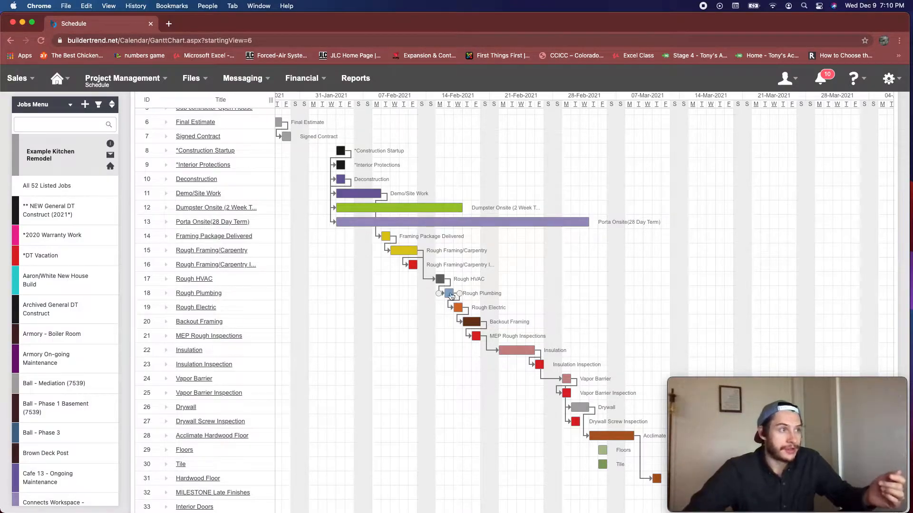
pyautogui.moveTo(448, 295)
pyautogui.moveTo(450, 295); pyautogui.dragTo(463, 295)
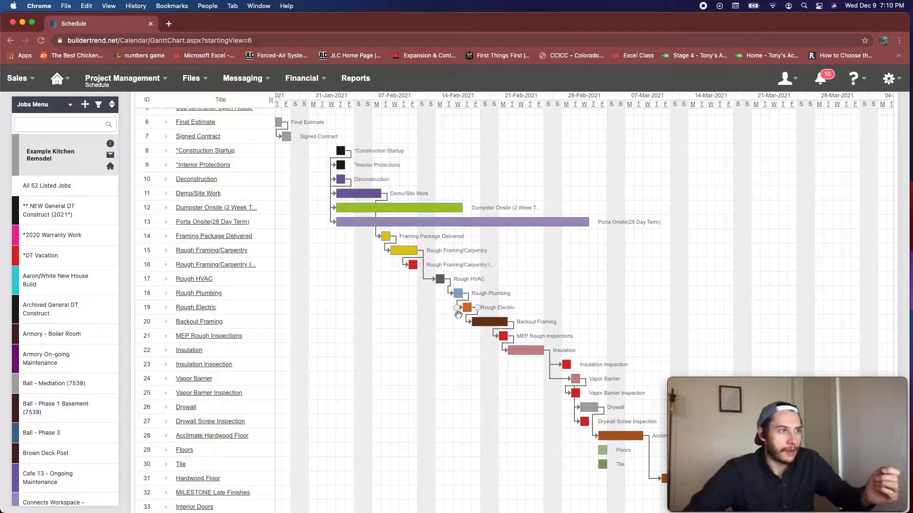
# Reschedule Rough Plumbing to 2-23-2021 and pull Rough Electric back to 2-16-2021 on the Gantt chart
pyautogui.moveTo(467, 311)
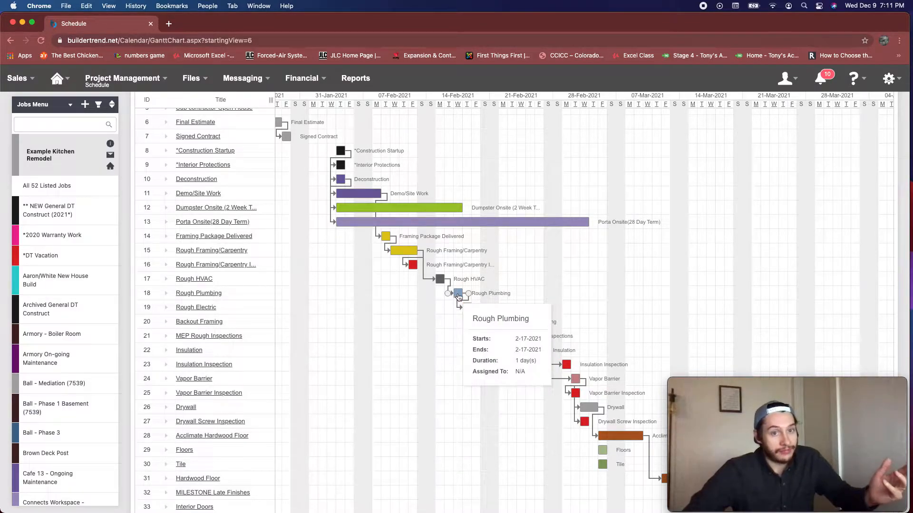
pyautogui.moveTo(469, 294); pyautogui.dragTo(515, 294)
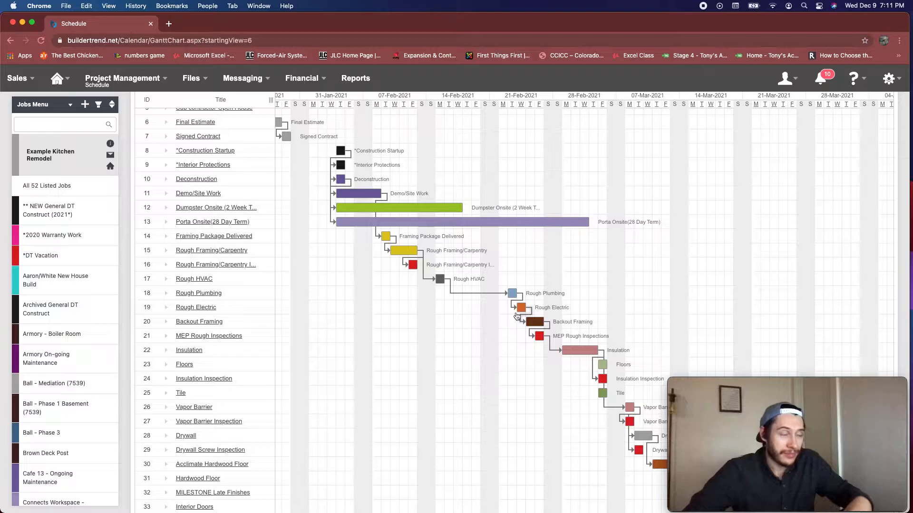
pyautogui.moveTo(521, 312)
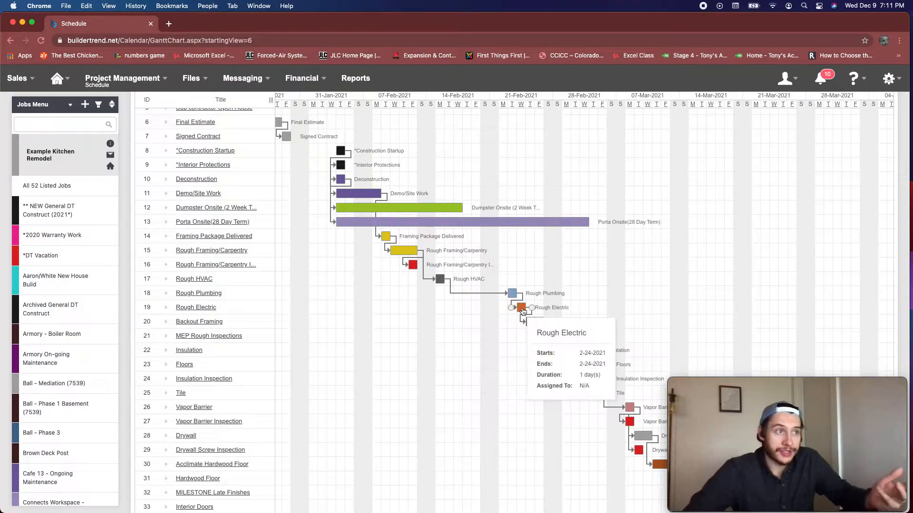
pyautogui.moveTo(521, 309); pyautogui.dragTo(449, 309)
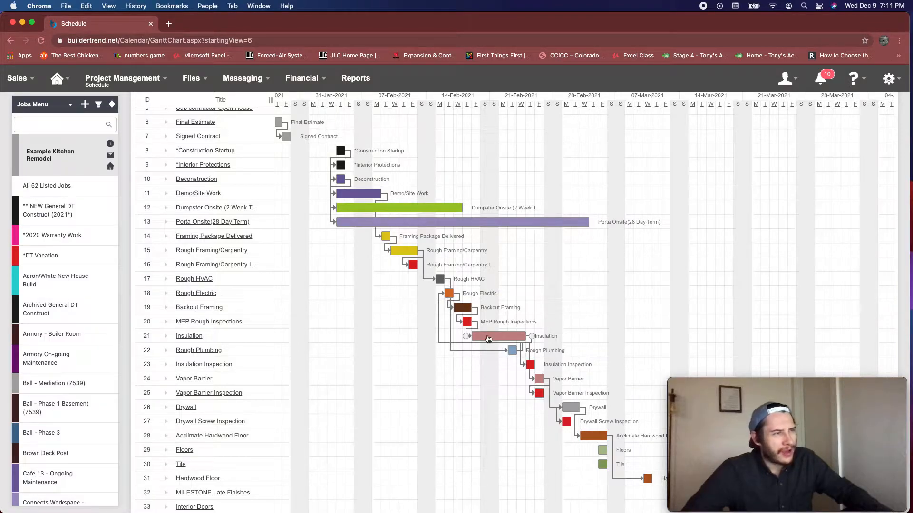
# Check the MEP Rough Inspections and Rough Plumbing dates and return Rough Electric to 2-24-2021
pyautogui.moveTo(467, 325)
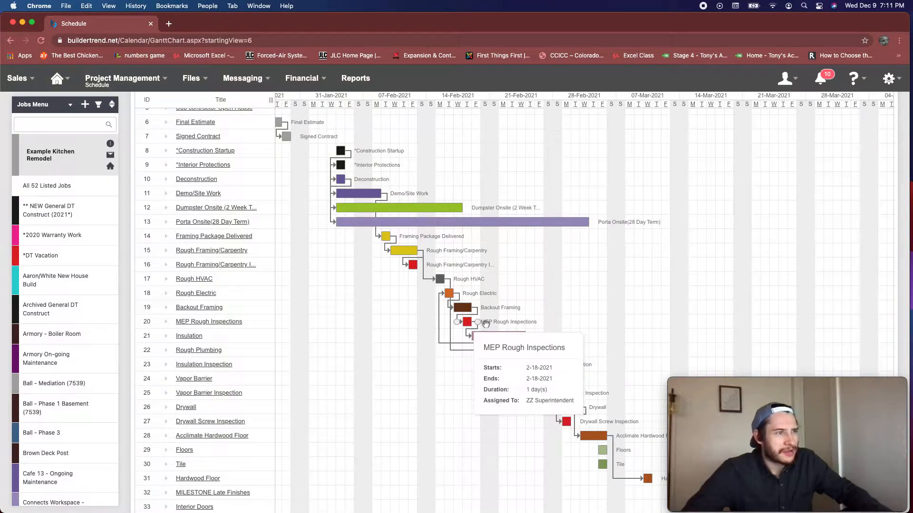
pyautogui.moveTo(513, 355)
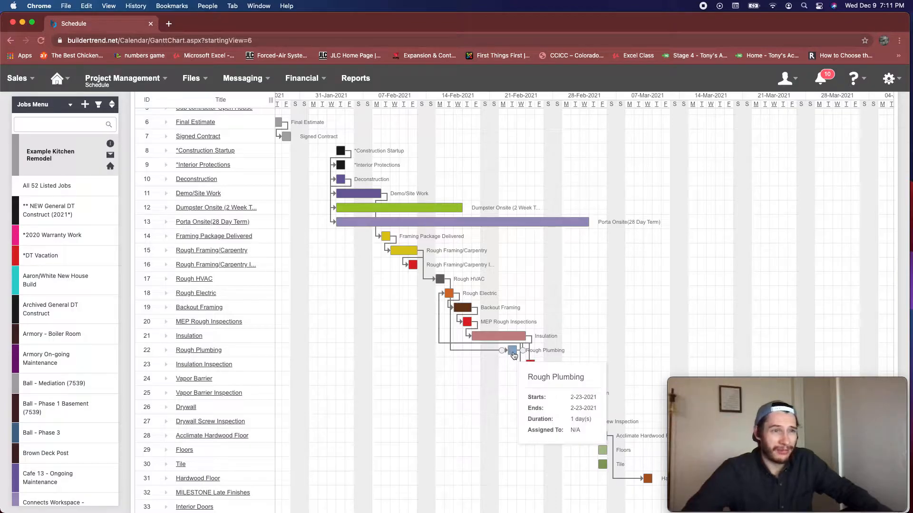
pyautogui.moveTo(461, 310)
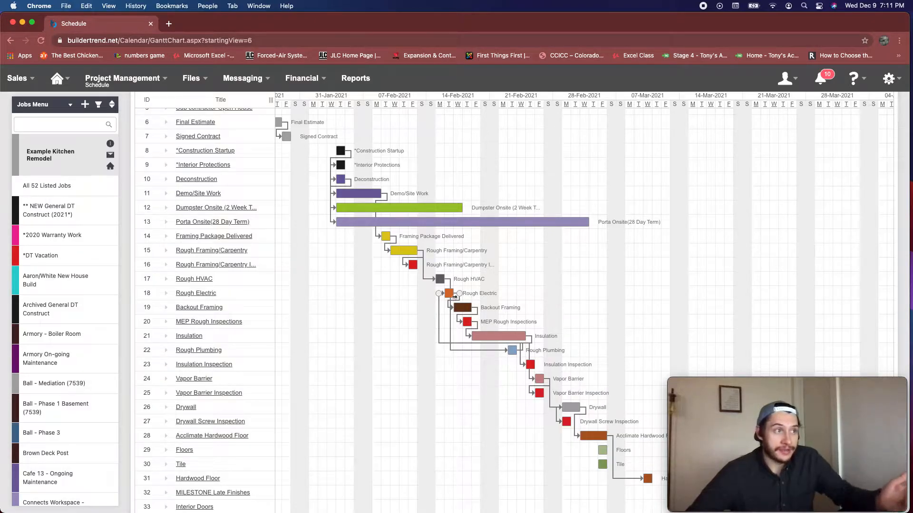
pyautogui.moveTo(451, 298); pyautogui.dragTo(523, 301)
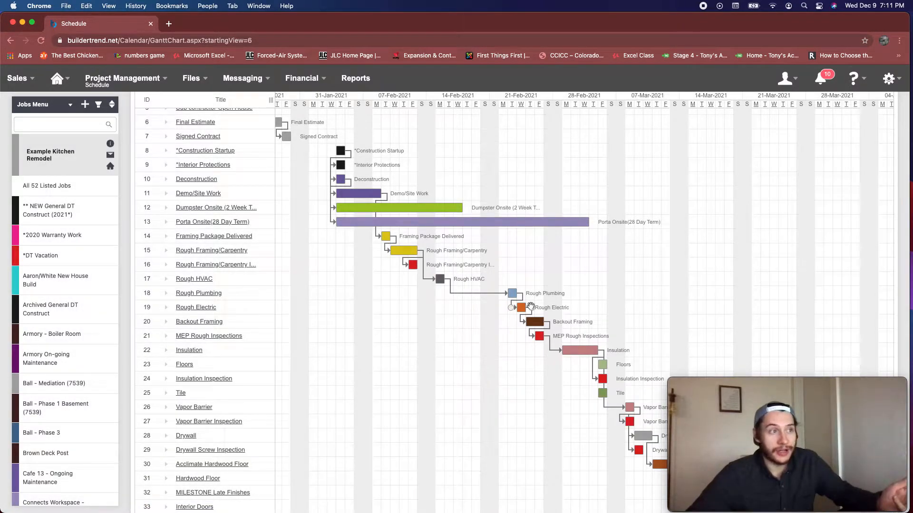
# Add a predecessor entry to MEP Rough Inspections and replace its Backout Framing predecessor with Rough Plumbing
pyautogui.click(539, 337)
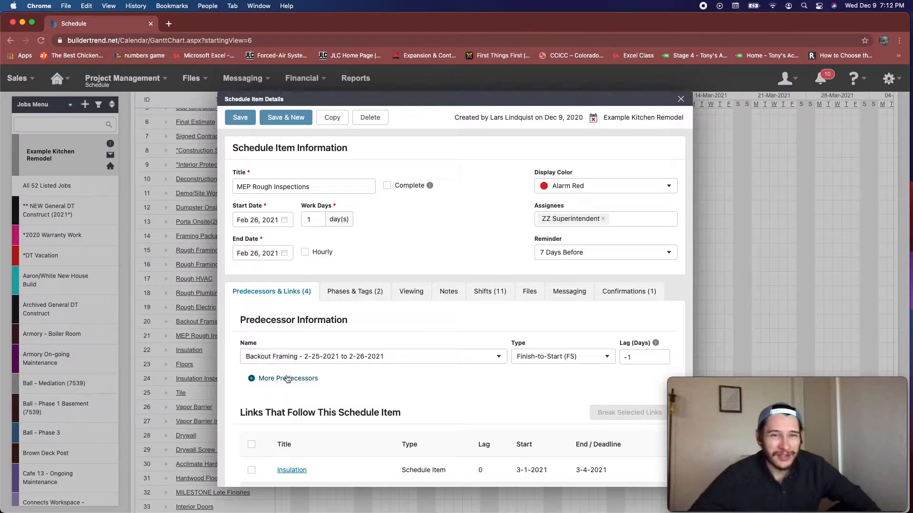
pyautogui.click(275, 384)
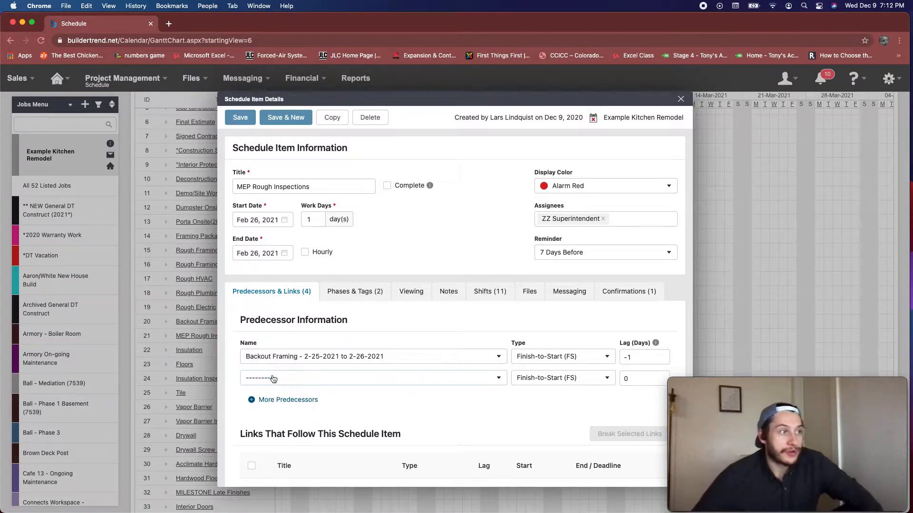
pyautogui.click(282, 357)
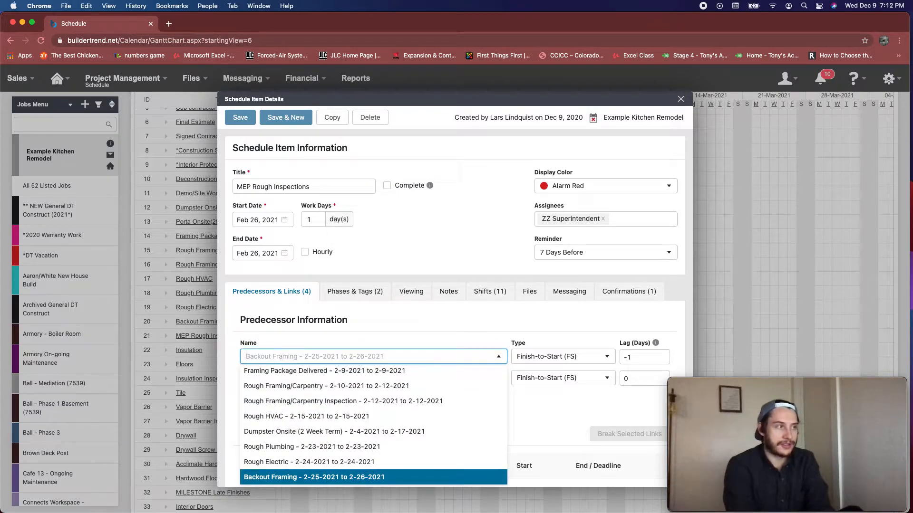
pyautogui.write('plumb')
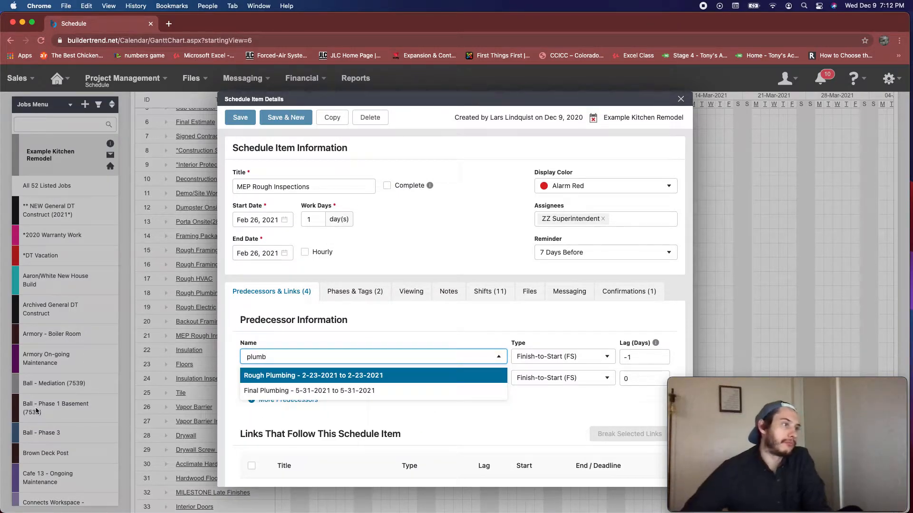
pyautogui.click(319, 375)
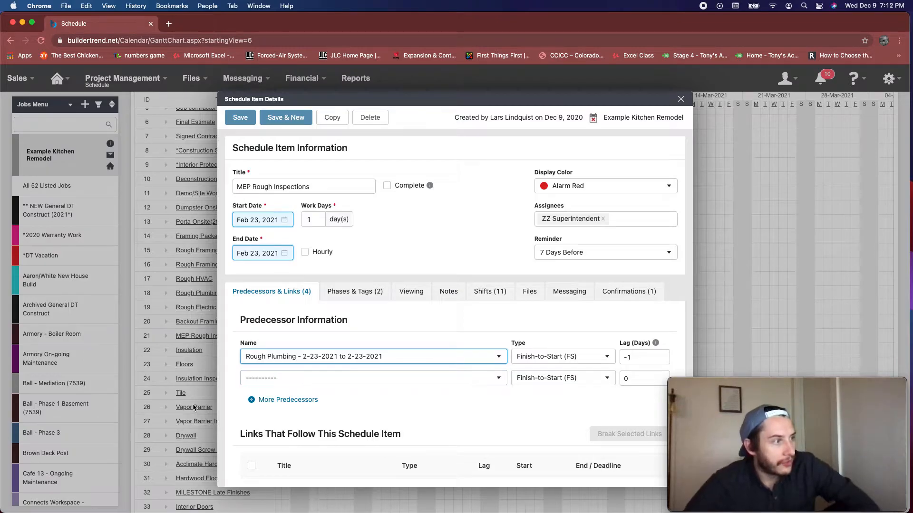
# Set Rough Electric as the second predecessor of MEP Rough Inspections
pyautogui.click(267, 378)
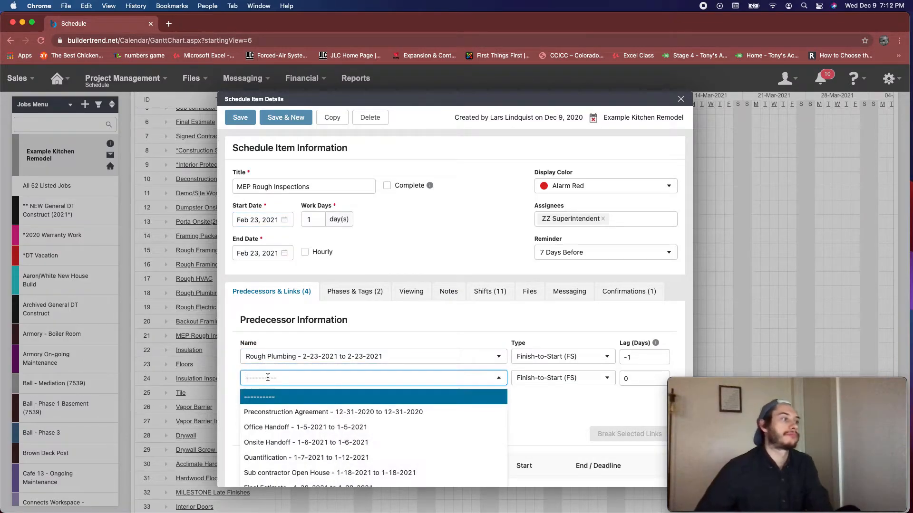
pyautogui.write('rough el')
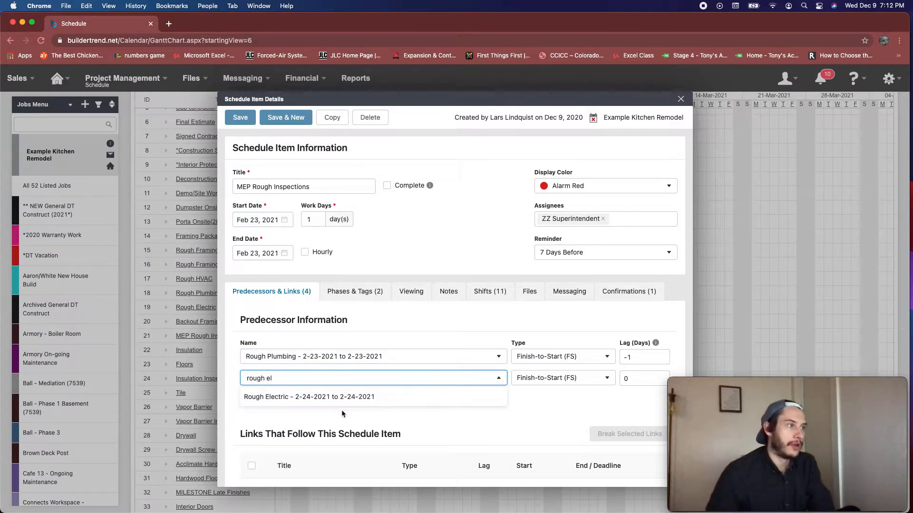
pyautogui.click(338, 398)
# Add Rough HVAC as the third predecessor of MEP Rough Inspections and save the schedule item
pyautogui.click(295, 401)
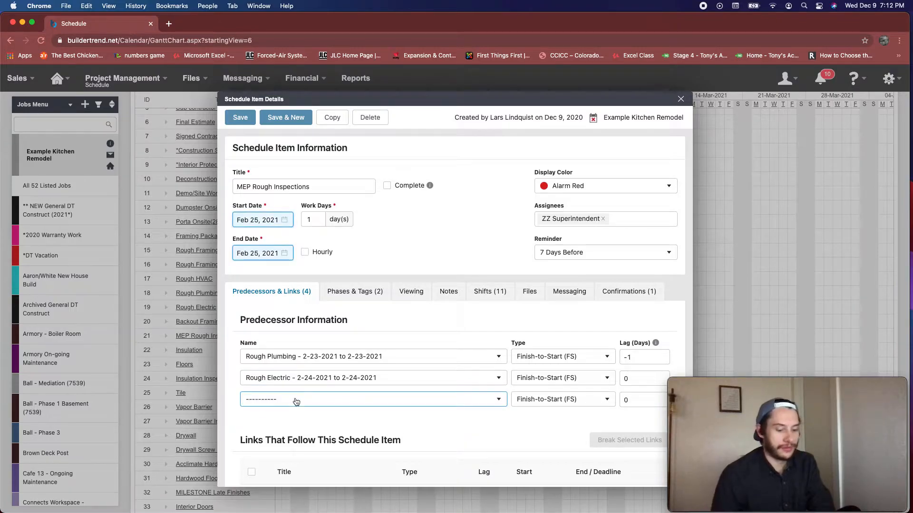
pyautogui.click(296, 401)
pyautogui.write('rou')
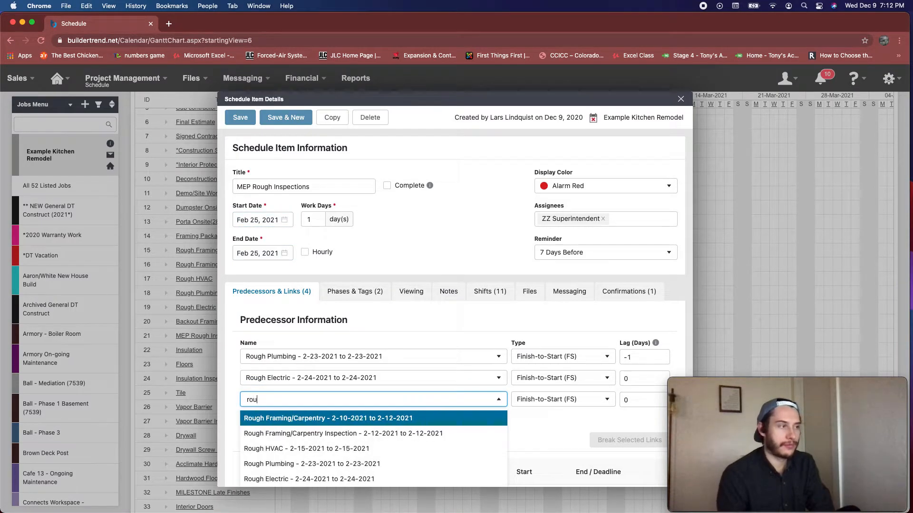
pyautogui.write('gh hv')
pyautogui.click(298, 420)
pyautogui.click(482, 432)
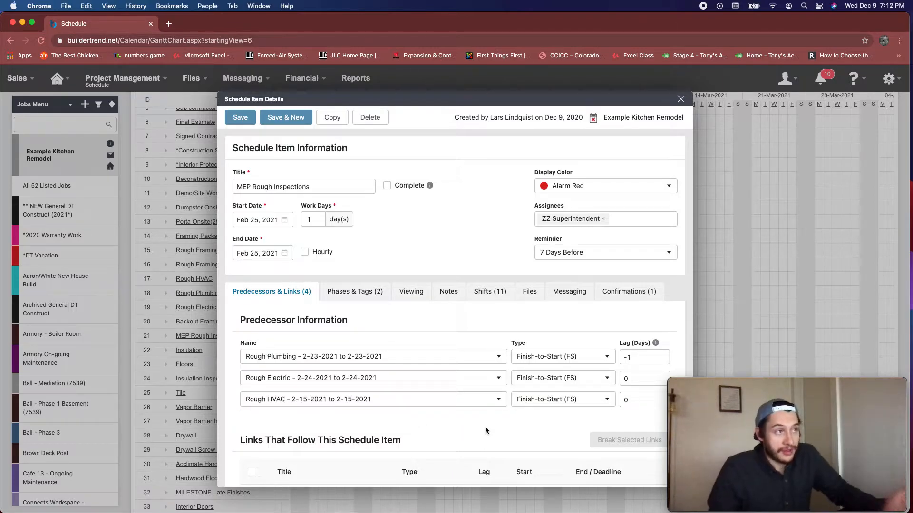
pyautogui.click(228, 114)
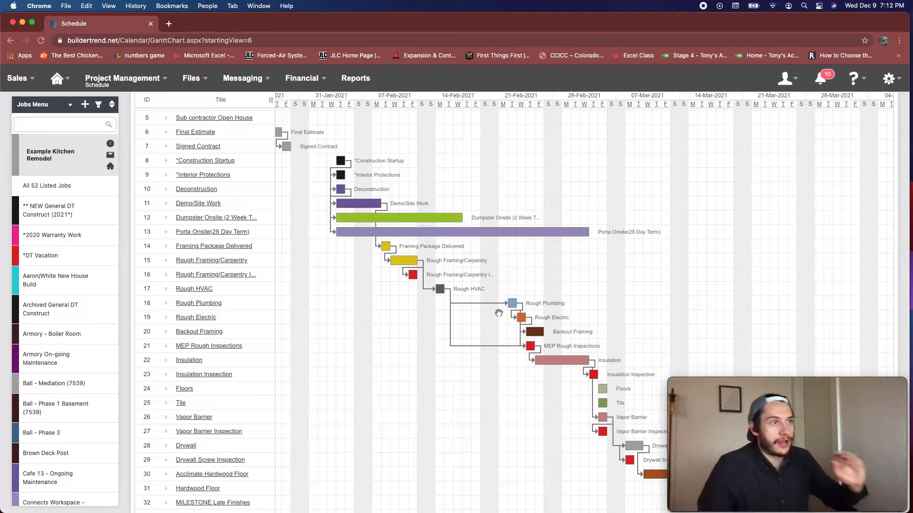
# Move Rough Plumbing back to 2-17-2021 and check how MEP Rough Inspections follows
pyautogui.moveTo(512, 304); pyautogui.dragTo(463, 350)
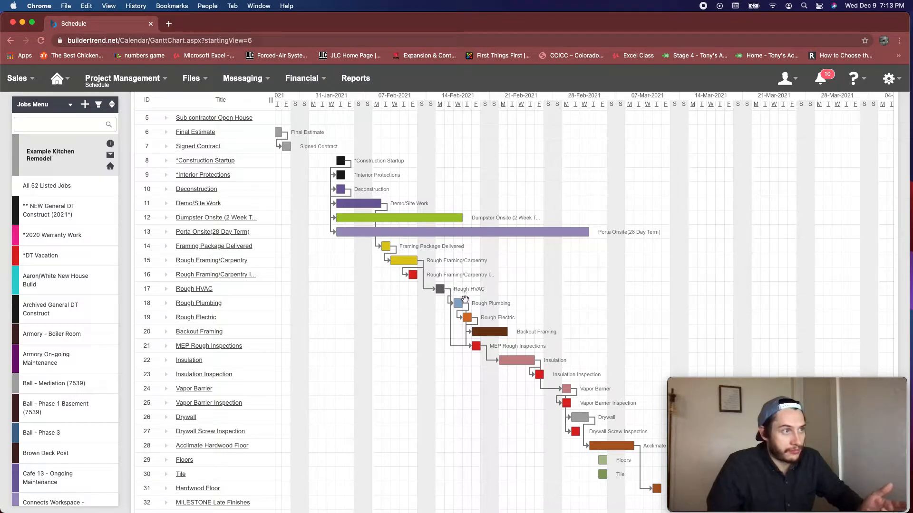
pyautogui.moveTo(478, 348)
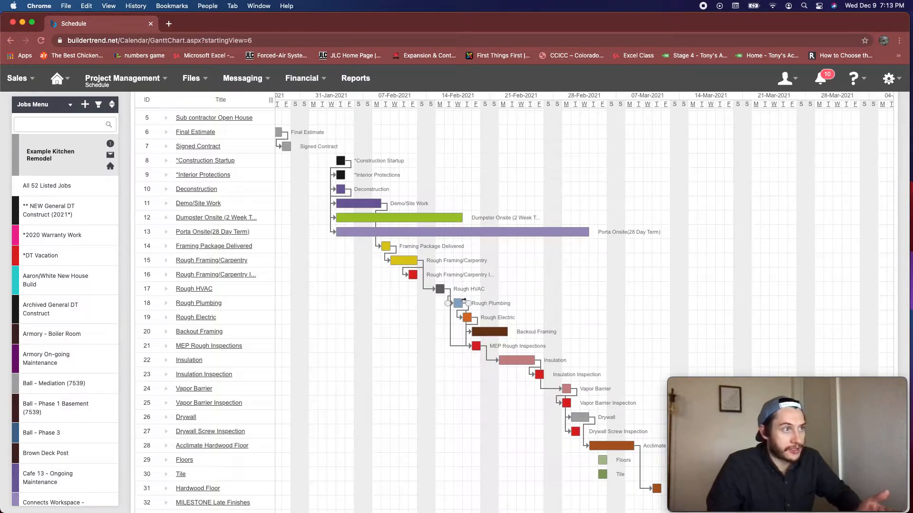
# Test the new links by moving Rough Plumbing to 2-23-2021 and Rough Electric to 2-16-2021
pyautogui.moveTo(459, 305)
pyautogui.moveTo(514, 302); pyautogui.dragTo(515, 307)
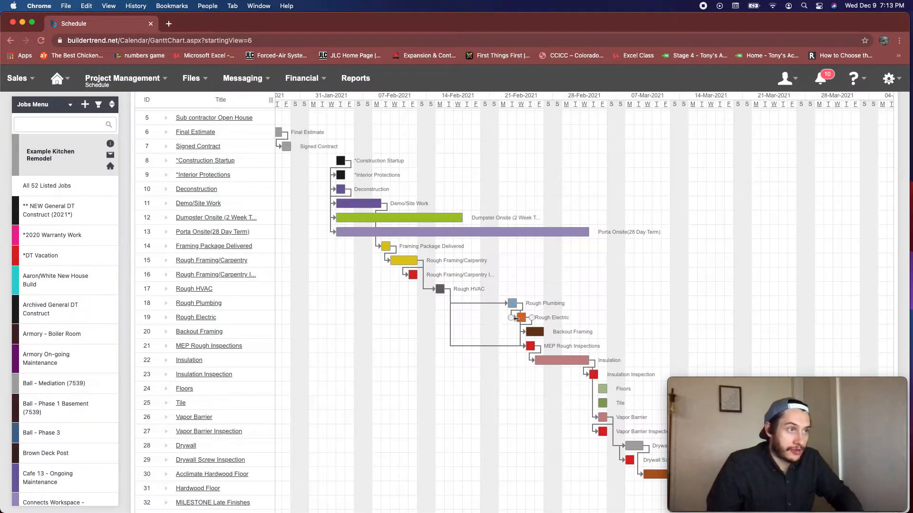
pyautogui.moveTo(515, 318); pyautogui.dragTo(447, 320)
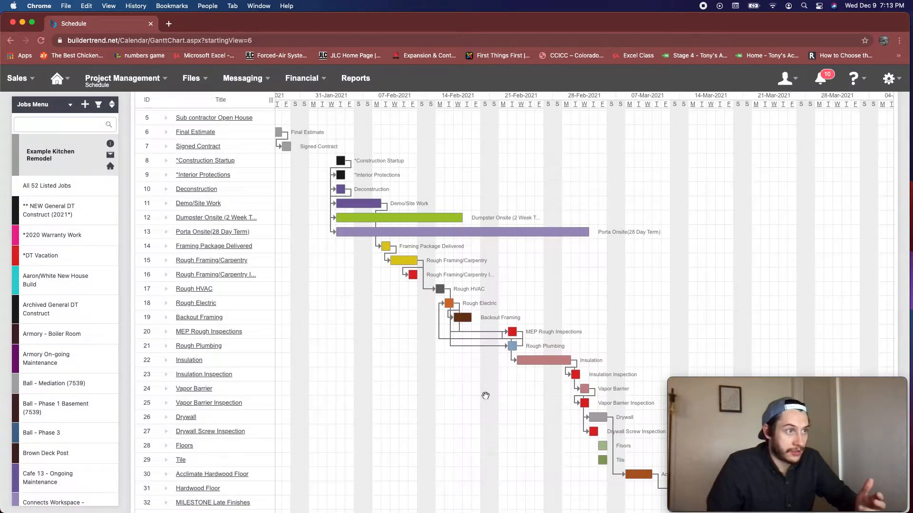
# Set the lag of the Rough Plumbing predecessor on MEP Rough Inspections to 0 days and save the item
pyautogui.moveTo(517, 329)
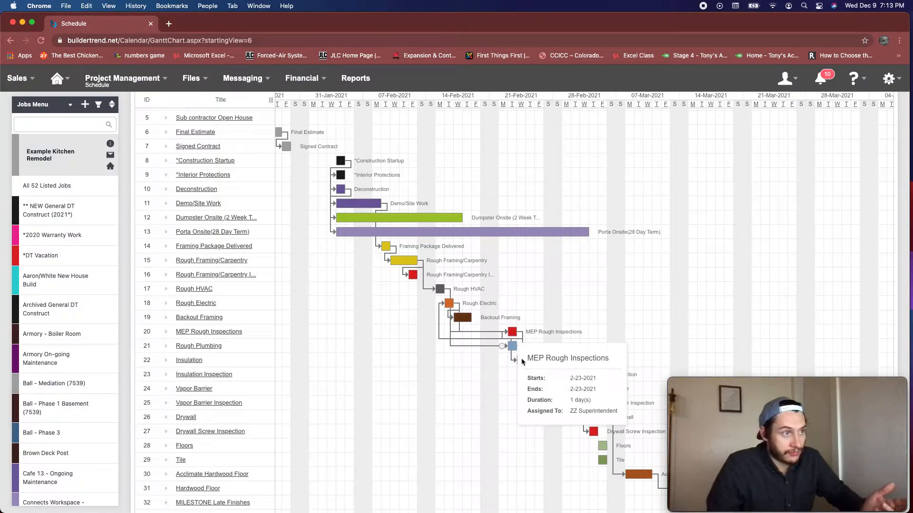
pyautogui.click(517, 332)
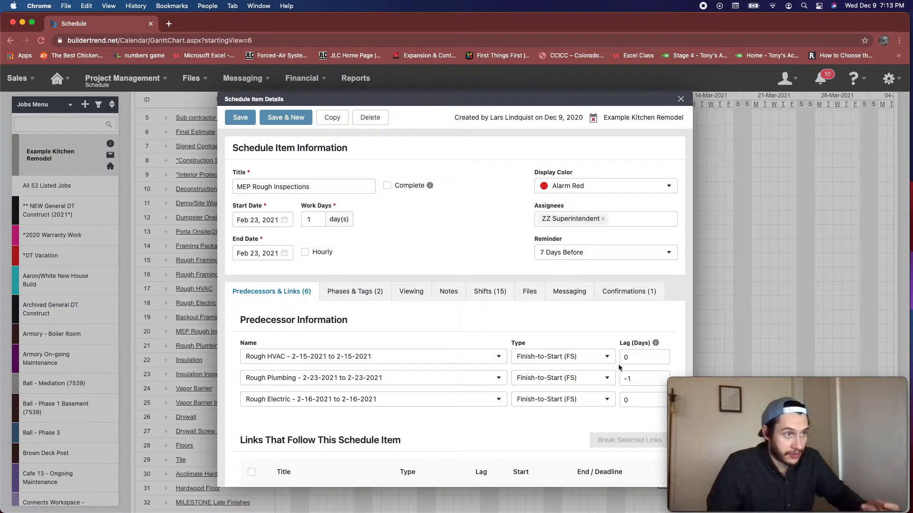
pyautogui.click(632, 379)
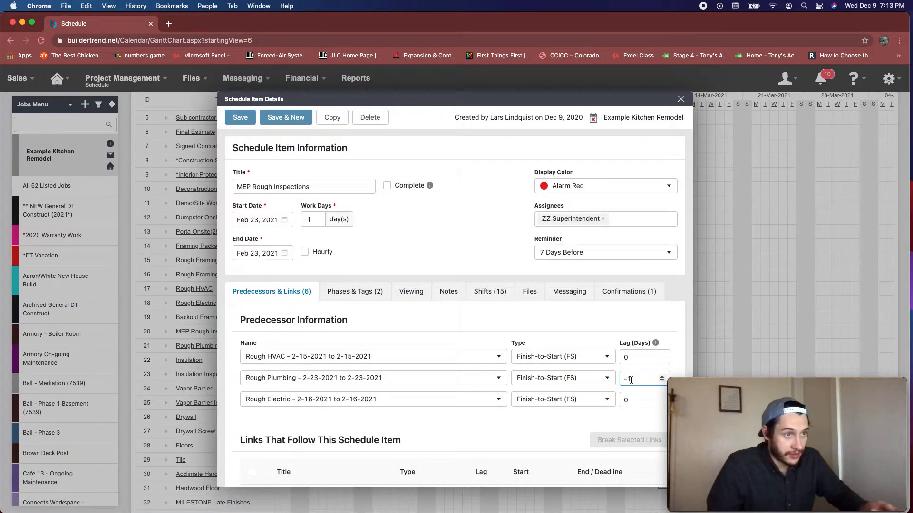
pyautogui.click(662, 377)
pyautogui.click(241, 119)
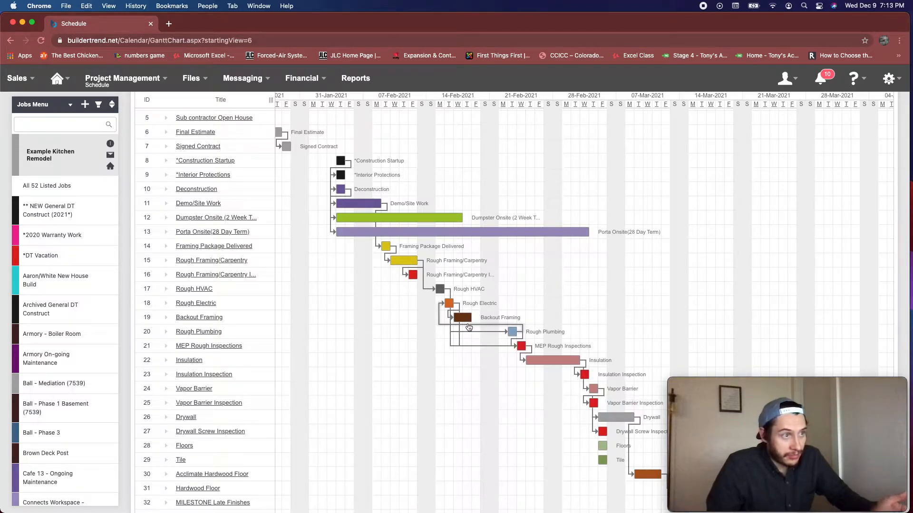
# Check the Rough Plumbing dates and move Rough Electric to 2-24-2021, the day after it
pyautogui.moveTo(512, 331)
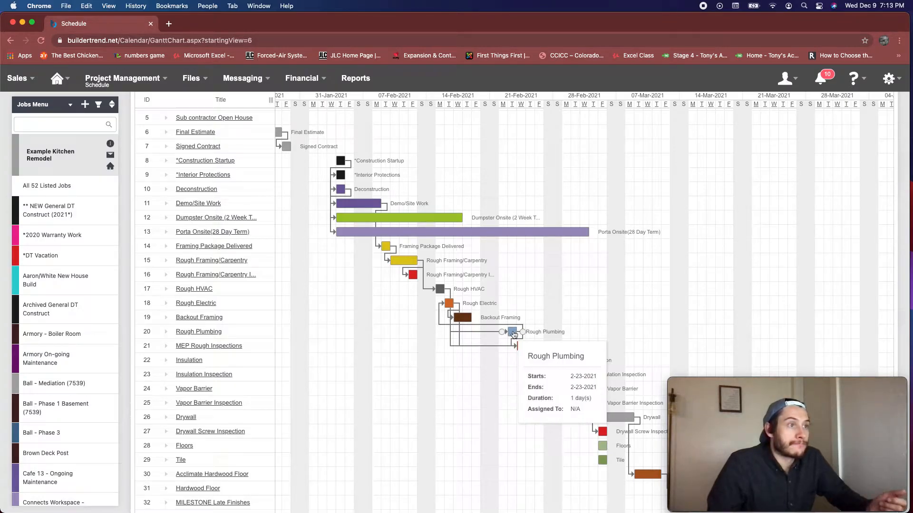
pyautogui.moveTo(458, 305)
pyautogui.moveTo(458, 306); pyautogui.dragTo(522, 310)
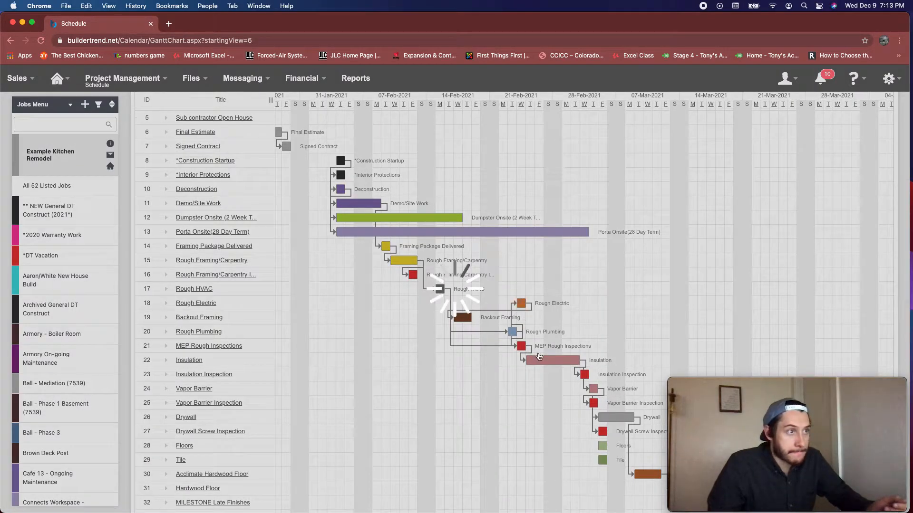
# Return Rough Plumbing to 2-17-2021 on the Gantt chart
pyautogui.moveTo(542, 360)
pyautogui.moveTo(490, 303)
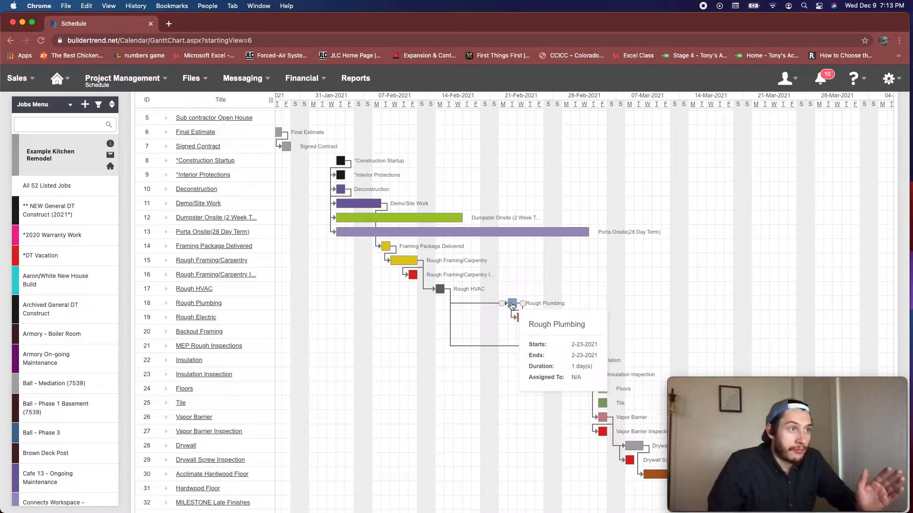
pyautogui.moveTo(490, 302); pyautogui.dragTo(458, 306)
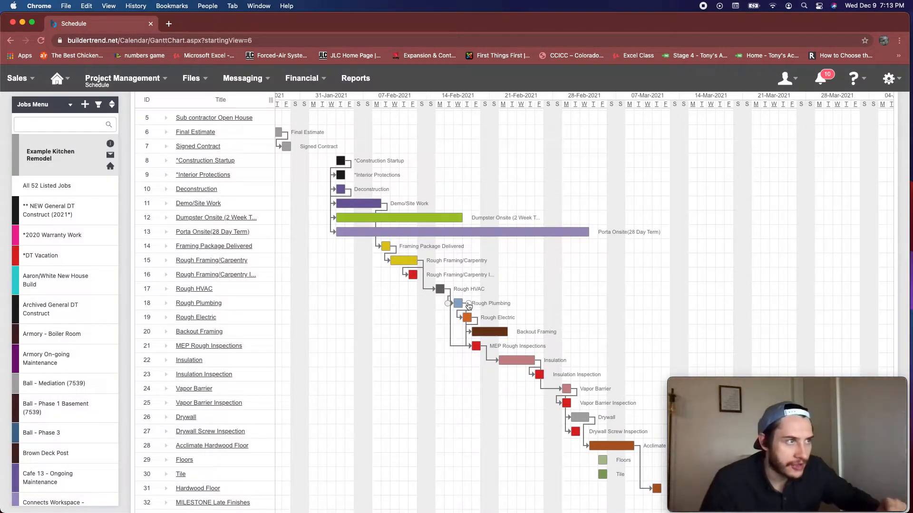
pyautogui.moveTo(470, 306); pyautogui.dragTo(463, 332)
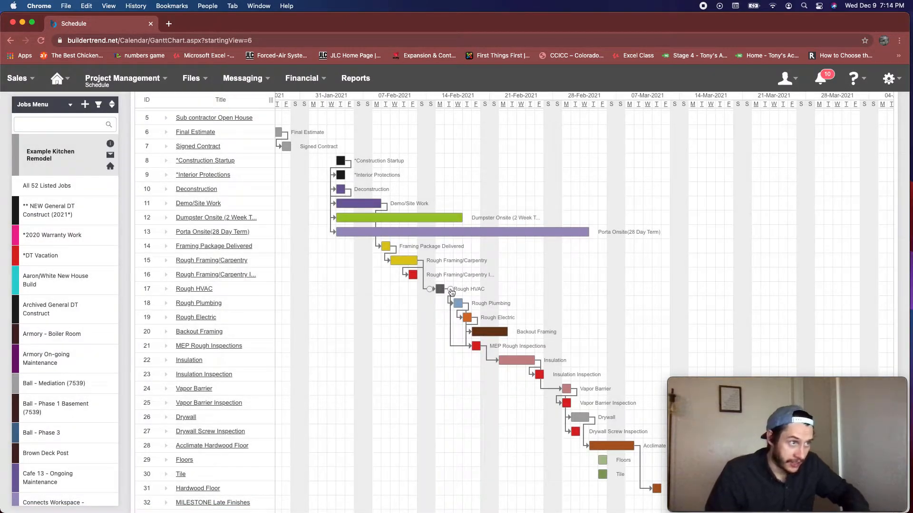
# Link Rough HVAC to Backout Framing as a predecessor and review the predecessor lags in the Backout Framing details
pyautogui.moveTo(450, 304); pyautogui.dragTo(473, 339)
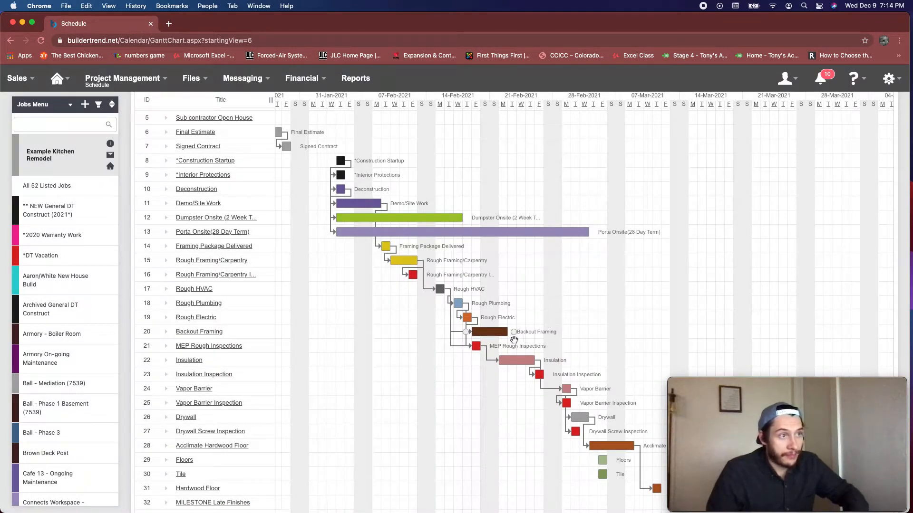
pyautogui.moveTo(491, 335)
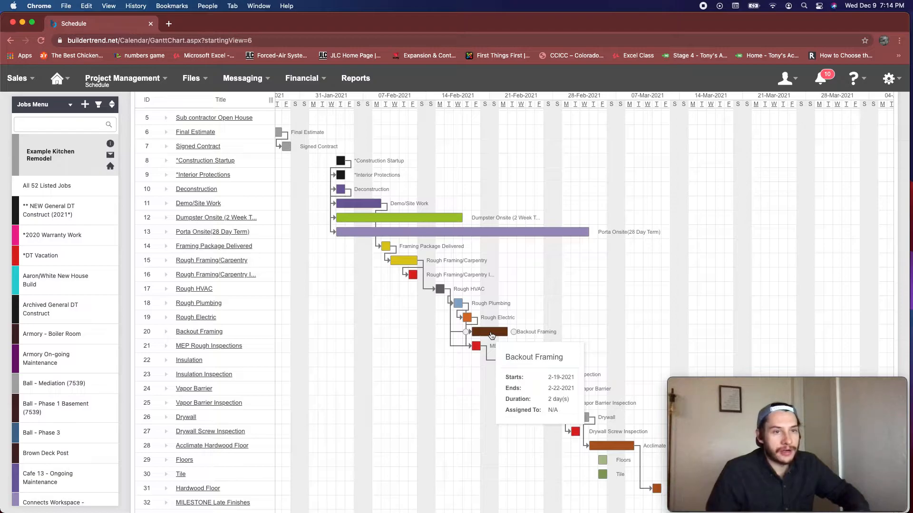
pyautogui.doubleClick(491, 335)
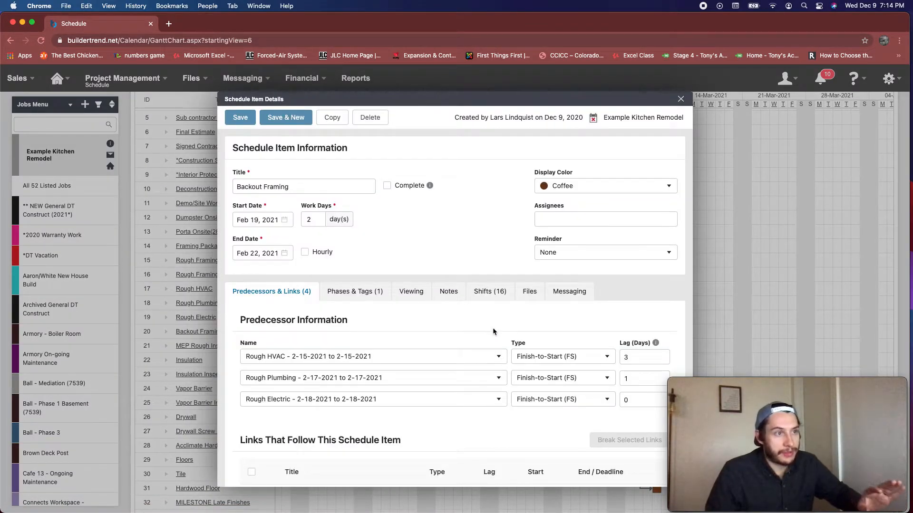
pyautogui.scroll(-1, 493, 332)
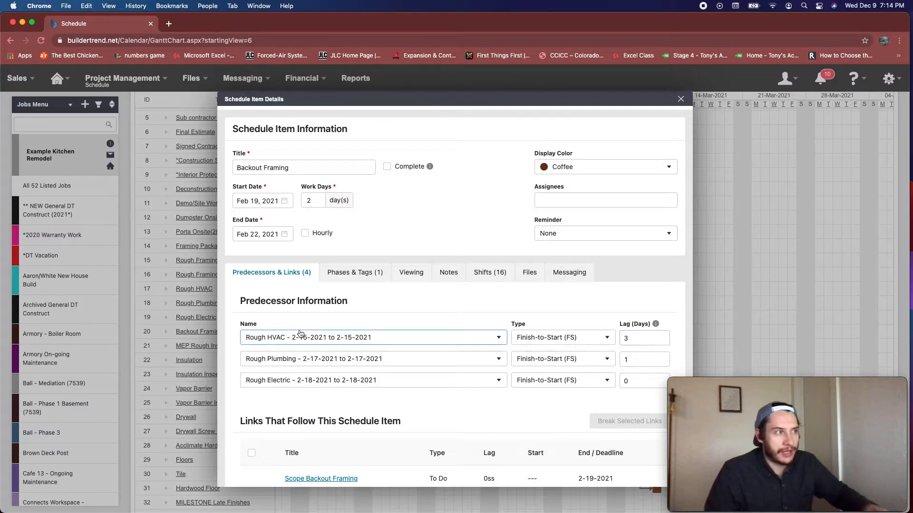
pyautogui.click(631, 360)
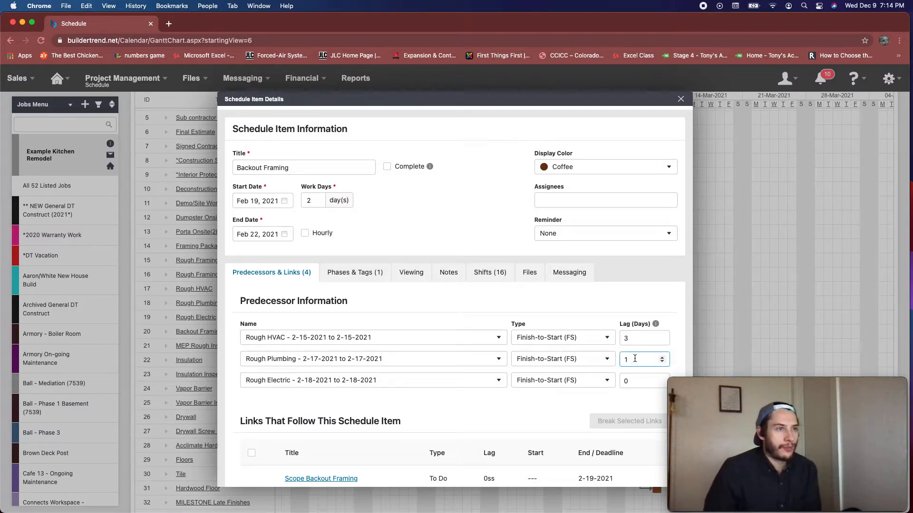
pyautogui.click(624, 340)
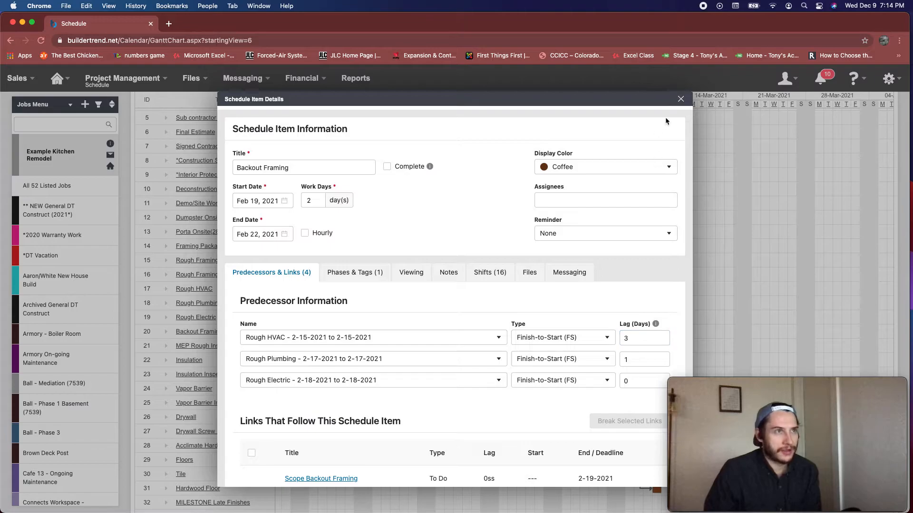
pyautogui.click(681, 100)
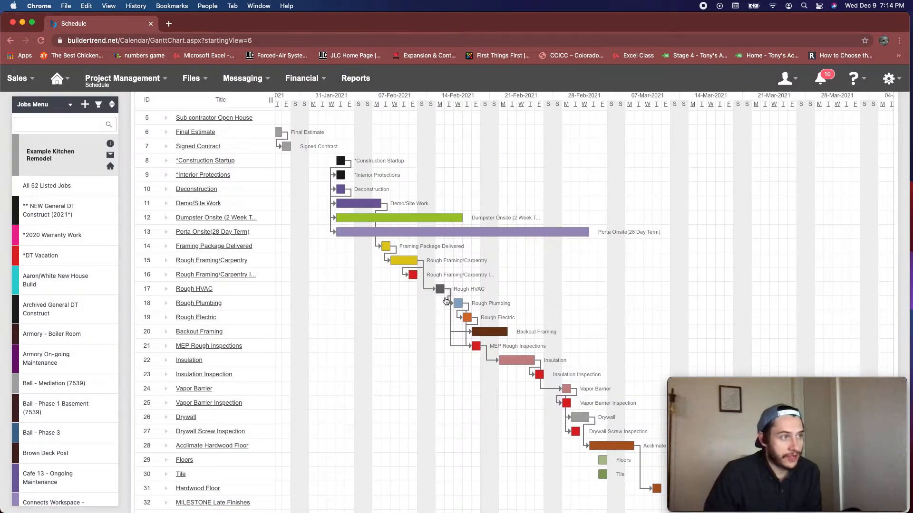
# Remove the Rough HVAC predecessor from Rough Plumbing, leaving a 0-day lag, and save the item
pyautogui.click(457, 304)
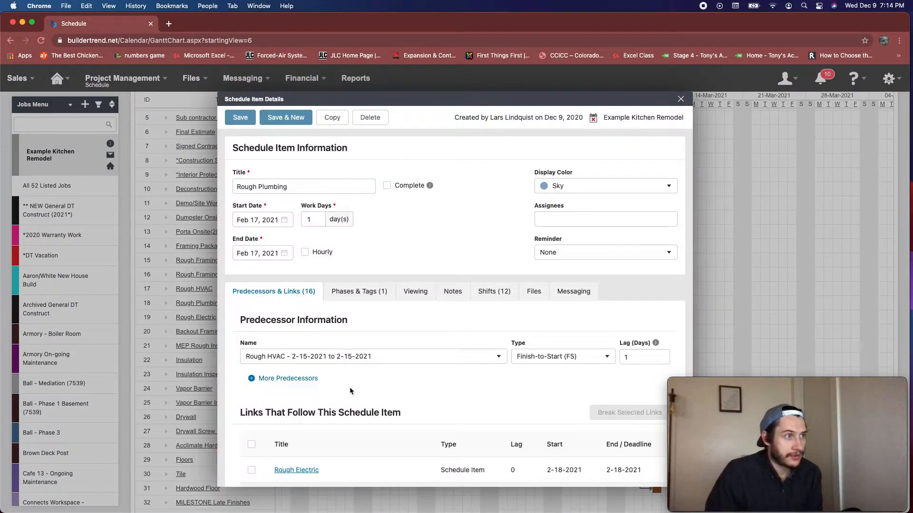
pyautogui.click(350, 357)
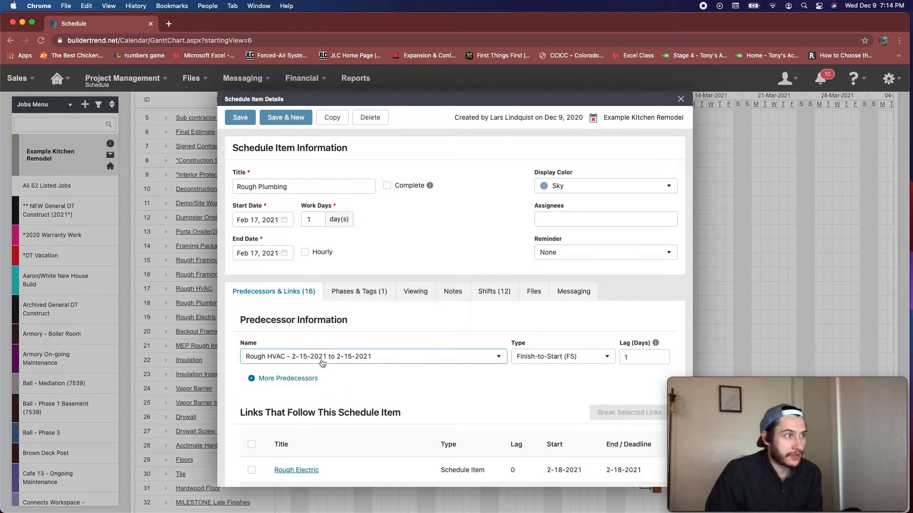
pyautogui.scroll(5, 301, 400)
pyautogui.click(301, 378)
pyautogui.click(241, 117)
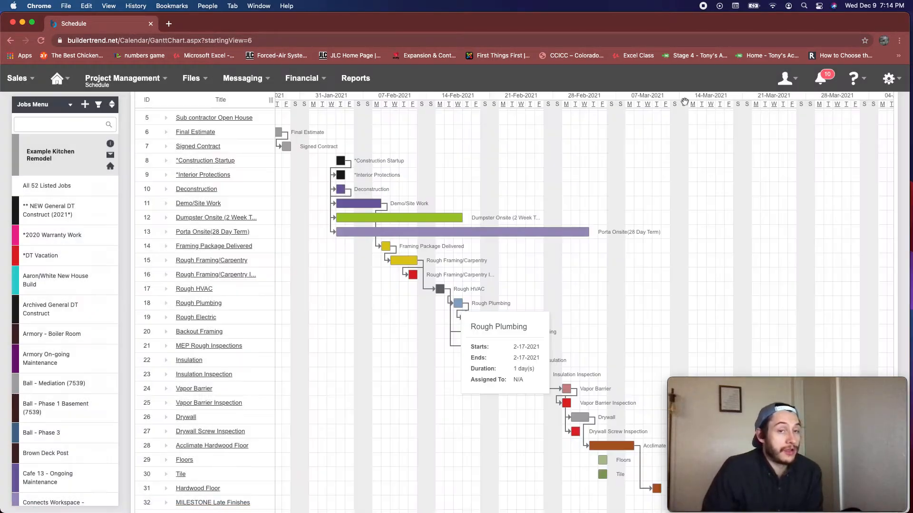
pyautogui.click(681, 101)
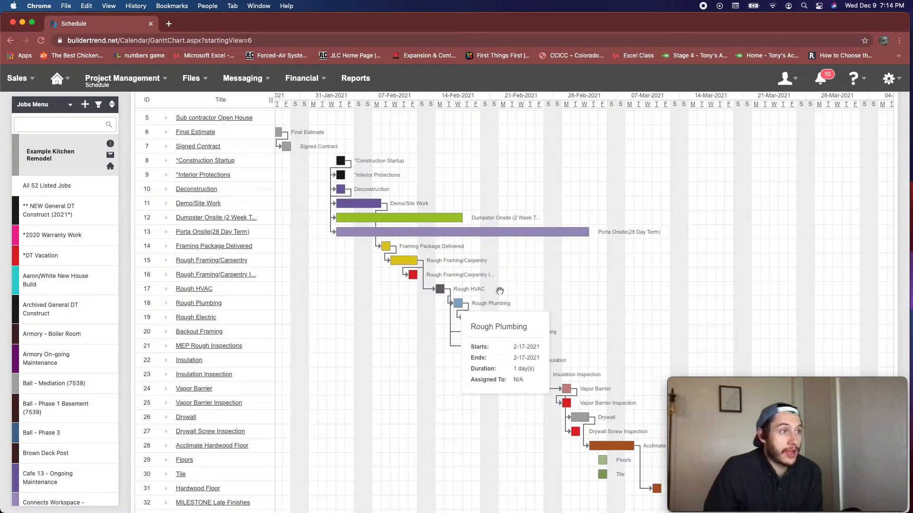
# Move Rough HVAC to 2-22-2021 on the Gantt chart and inspect the dates and predecessor lags of Backout Framing
pyautogui.moveTo(470, 288); pyautogui.dragTo(504, 287)
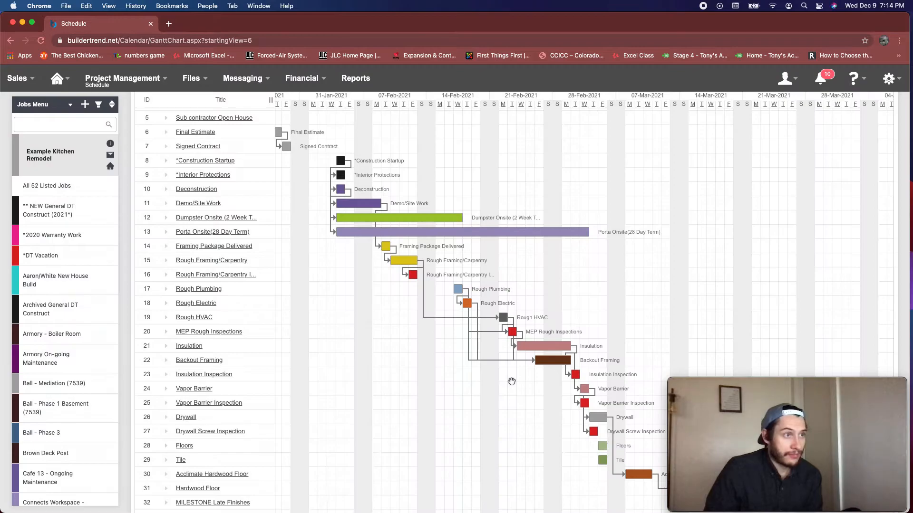
pyautogui.hscroll(-2, 512, 382)
pyautogui.hscroll(5, 472, 358)
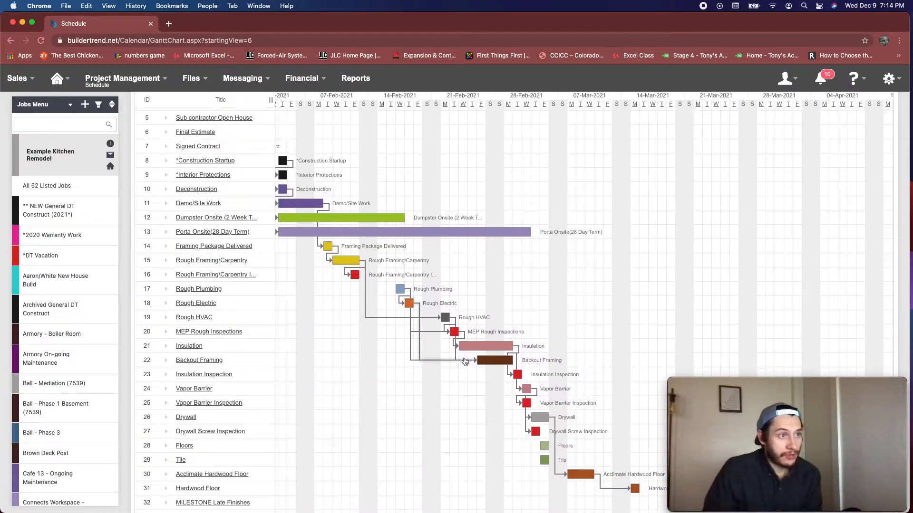
pyautogui.moveTo(481, 365)
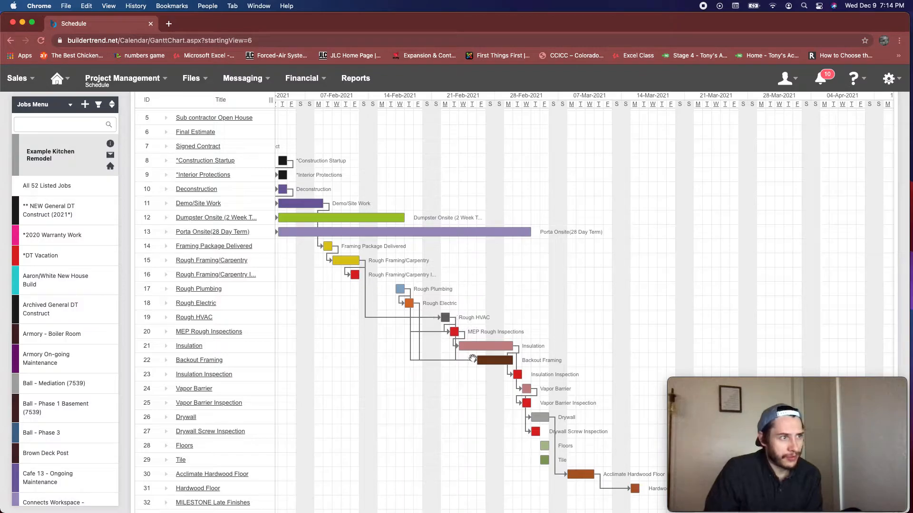
pyautogui.moveTo(445, 319)
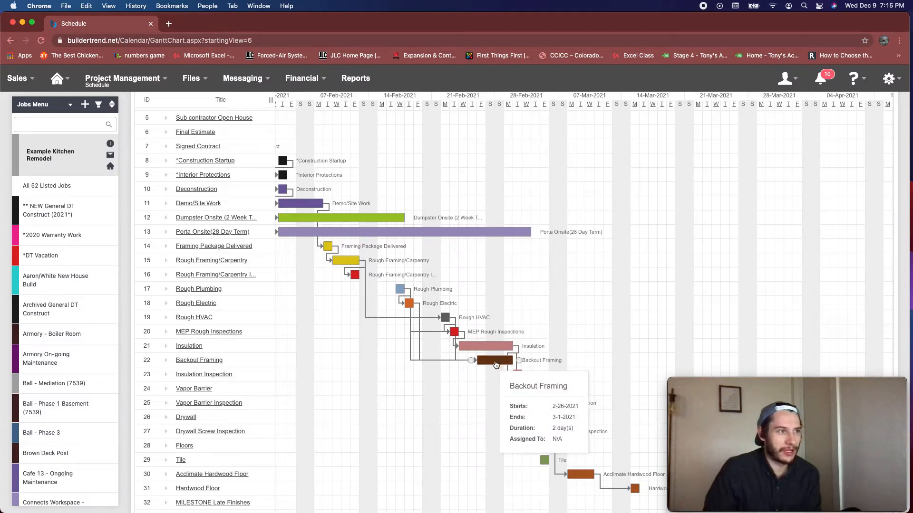
pyautogui.click(496, 365)
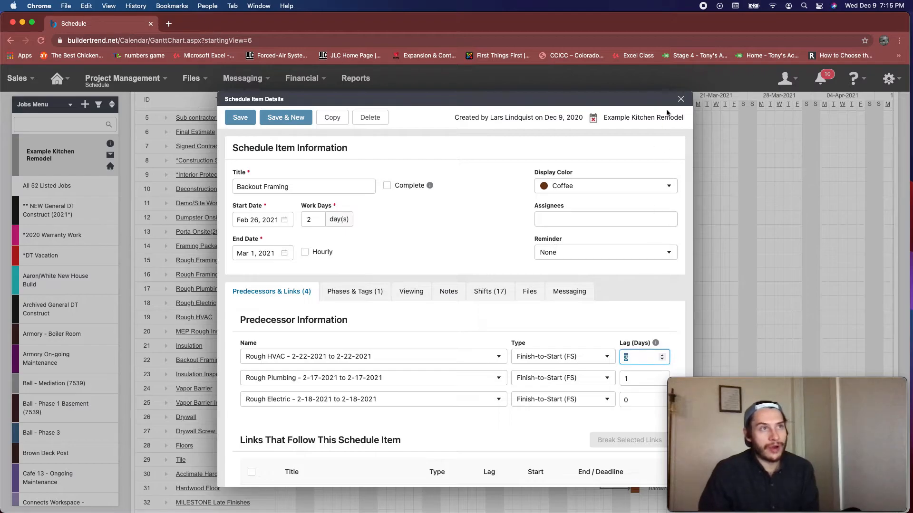
pyautogui.press('Escape')
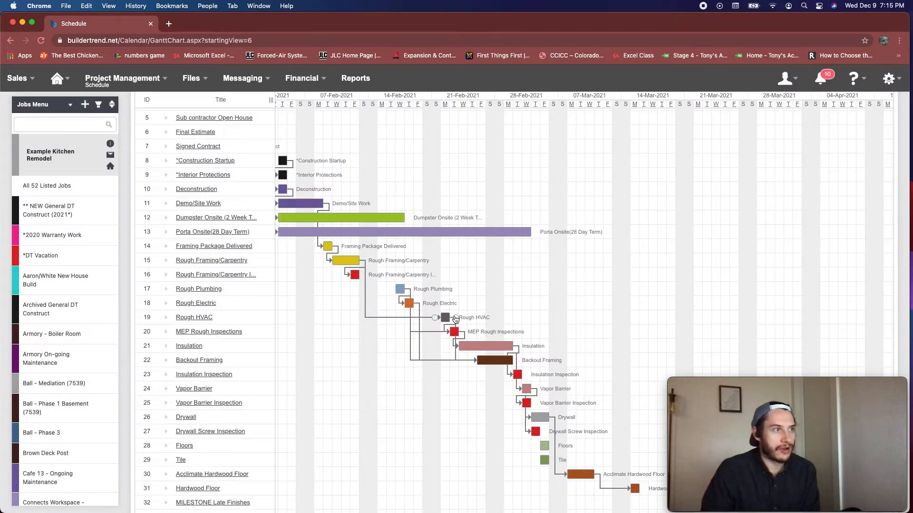
# Link Rough HVAC to Drywall as a predecessor, set that link's lag to 0 days and save the item
pyautogui.moveTo(455, 319); pyautogui.dragTo(525, 419)
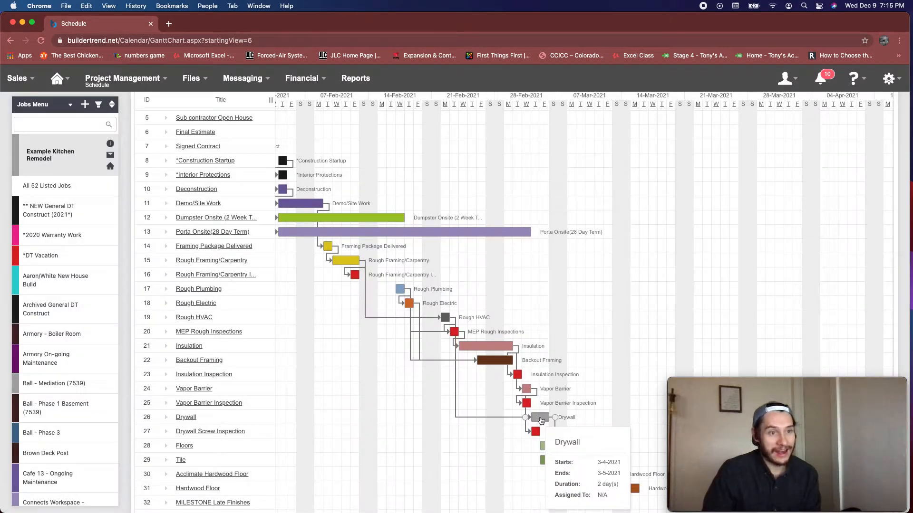
pyautogui.doubleClick(540, 417)
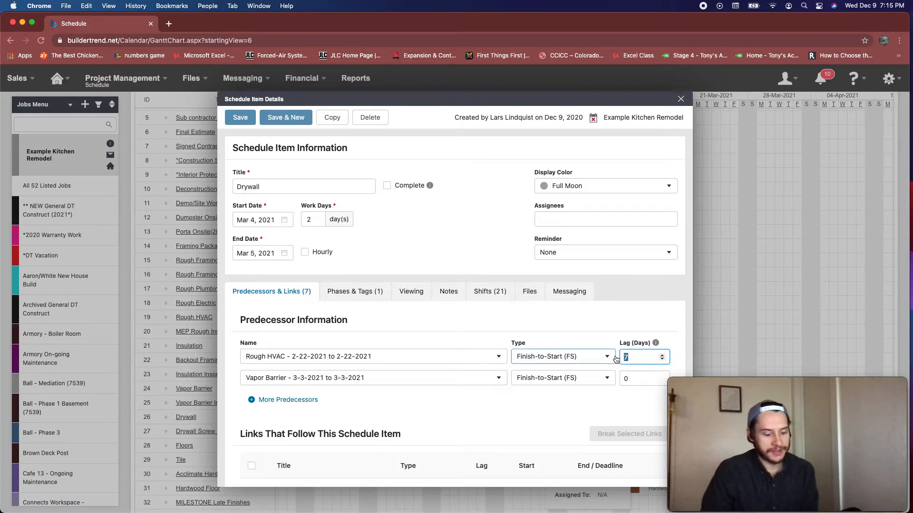
pyautogui.press('BackSpace')
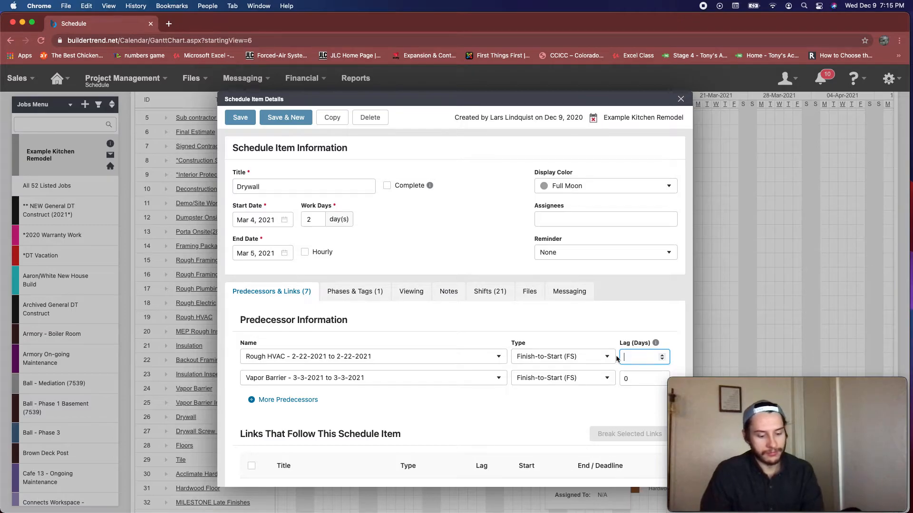
pyautogui.click(246, 119)
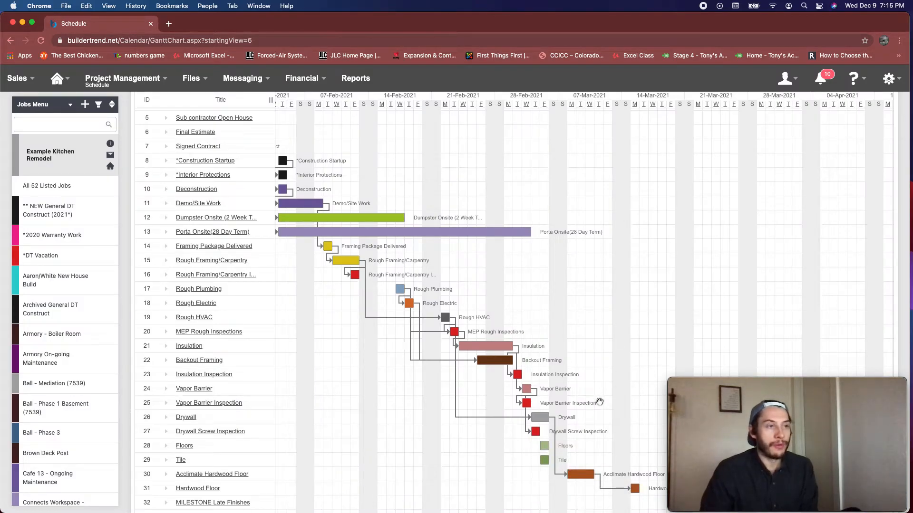
# Check the Drywall dates and review the lags of its Rough HVAC and Vapor Barrier predecessors
pyautogui.moveTo(541, 418)
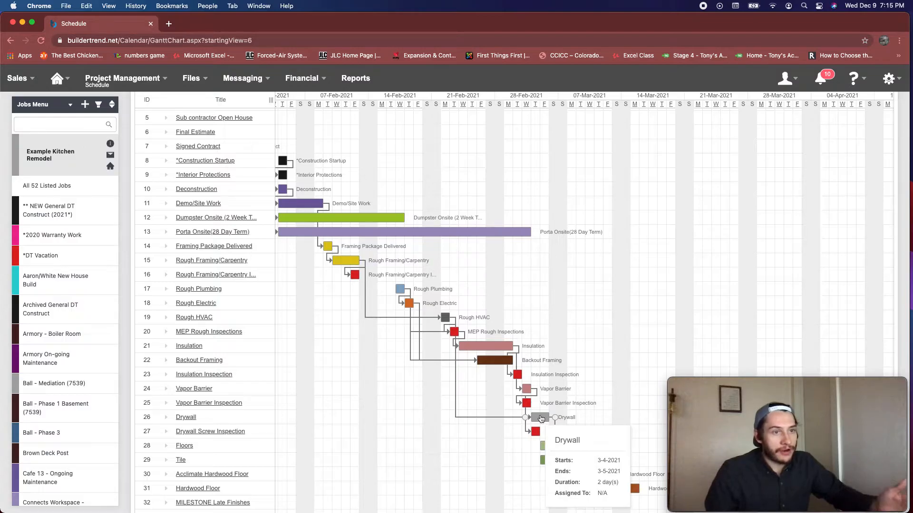
pyautogui.doubleClick(541, 418)
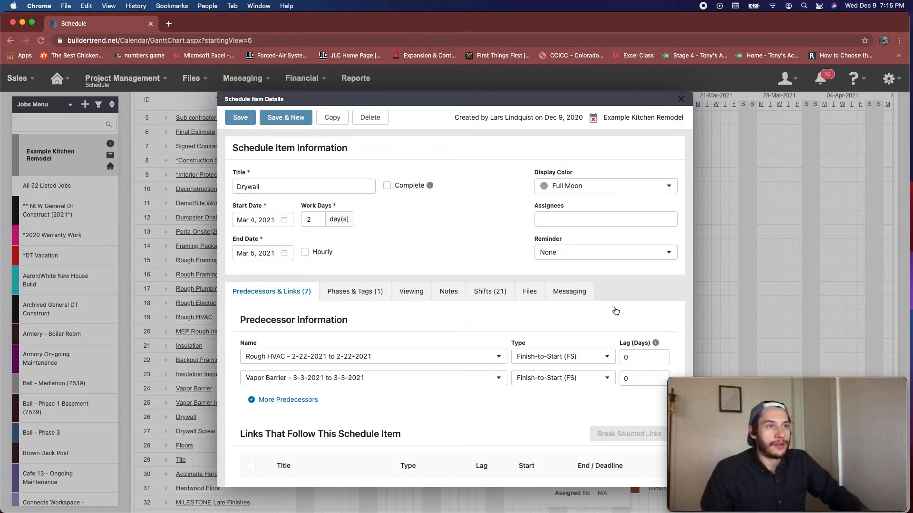
pyautogui.press('Escape')
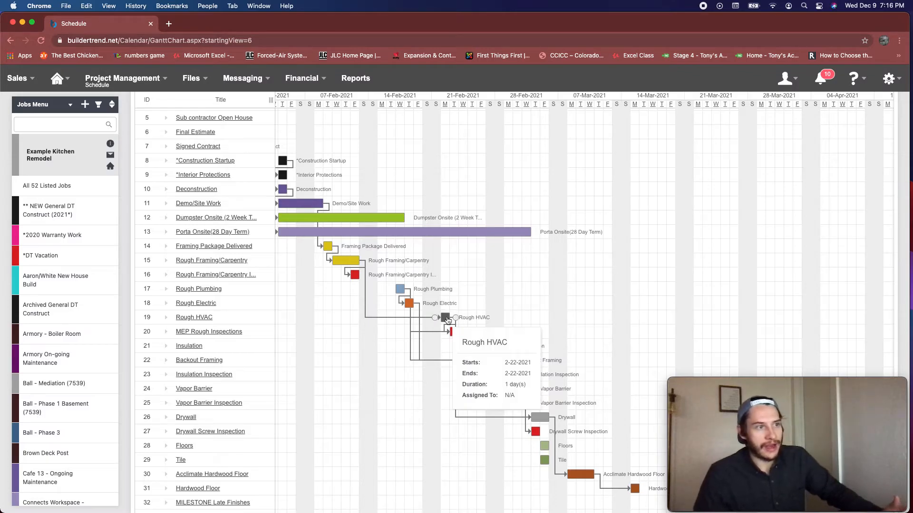
# Set the Rough HVAC and Rough Plumbing predecessor lags on Backout Framing to 0 days, save, and recheck its details
pyautogui.moveTo(450, 313)
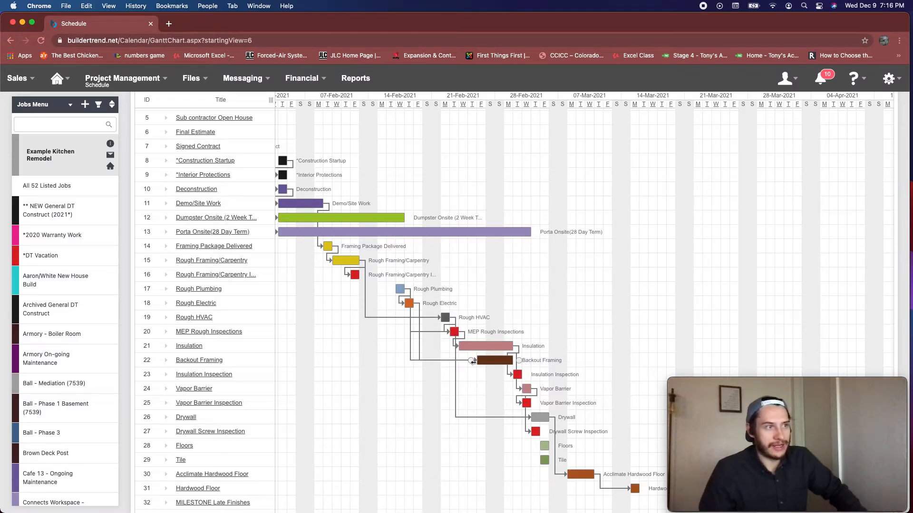
pyautogui.click(495, 363)
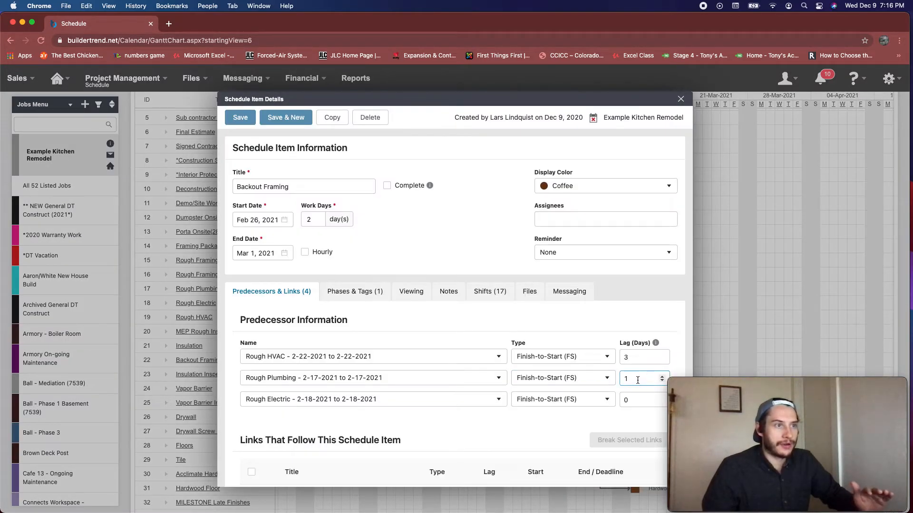
pyautogui.doubleClick(638, 379)
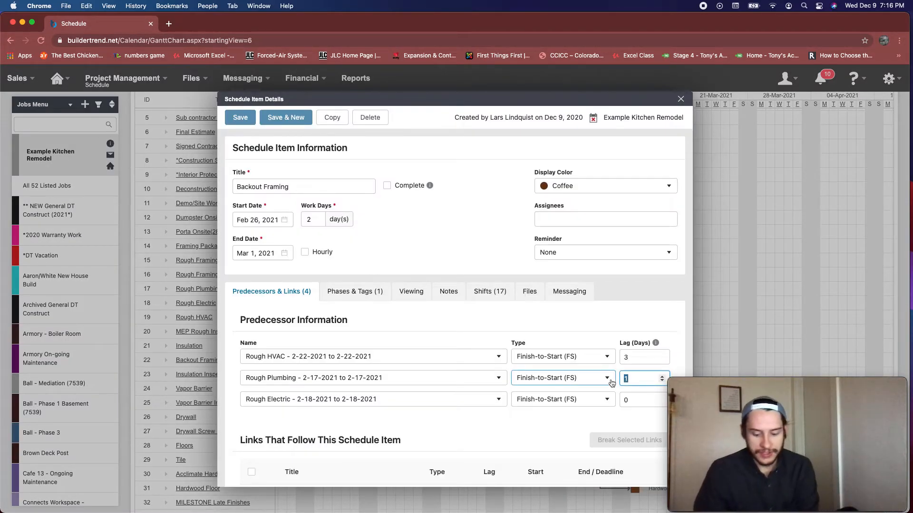
pyautogui.doubleClick(637, 357)
pyautogui.write('0')
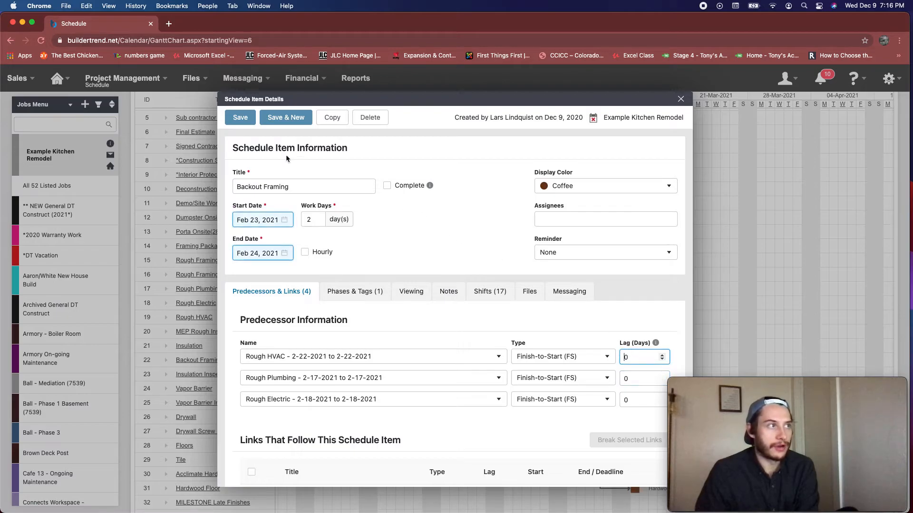
pyautogui.click(241, 120)
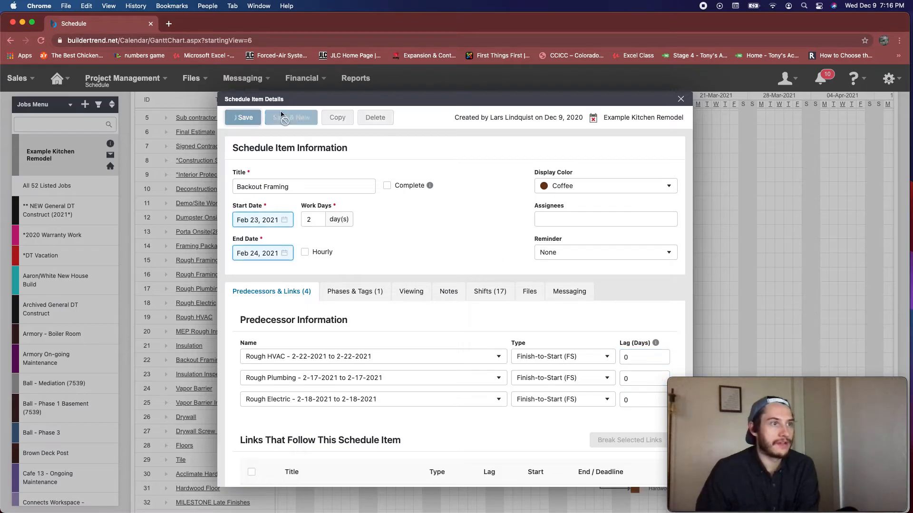
pyautogui.click(680, 101)
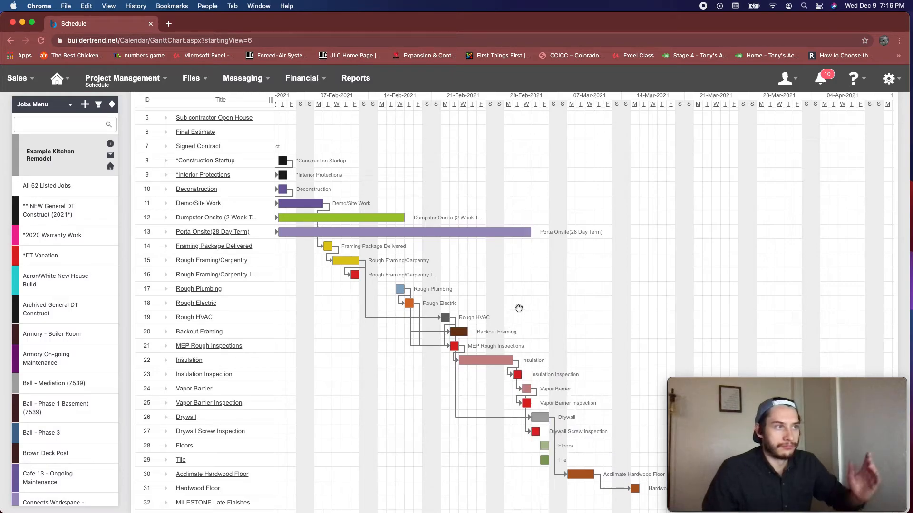
pyautogui.doubleClick(463, 332)
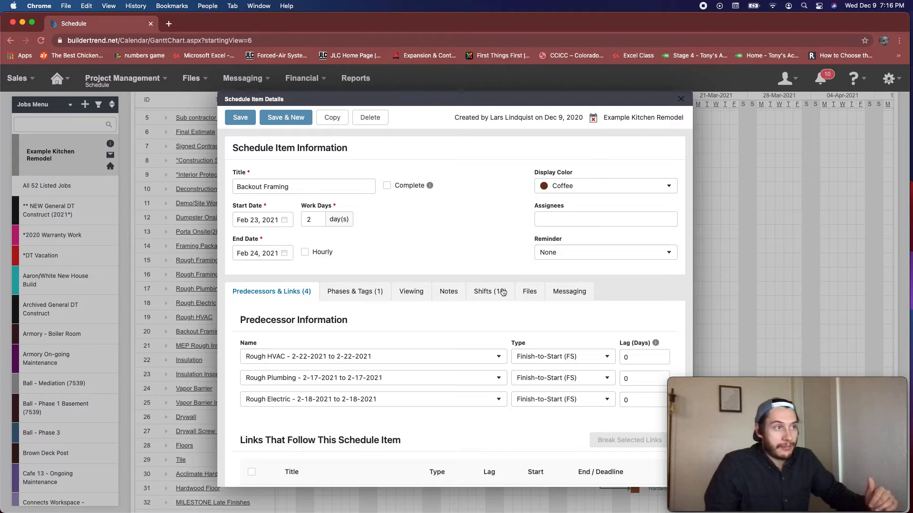
pyautogui.press('Escape')
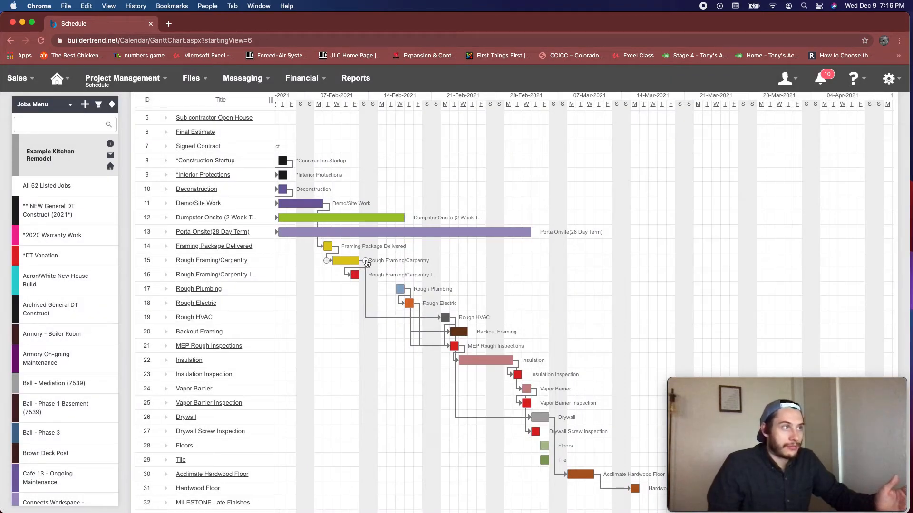
# Link Rough Framing/Carpentry to Rough Plumbing as a finish-to-start predecessor, set that link's lag to 0 days and save the item
pyautogui.moveTo(365, 261); pyautogui.dragTo(413, 298)
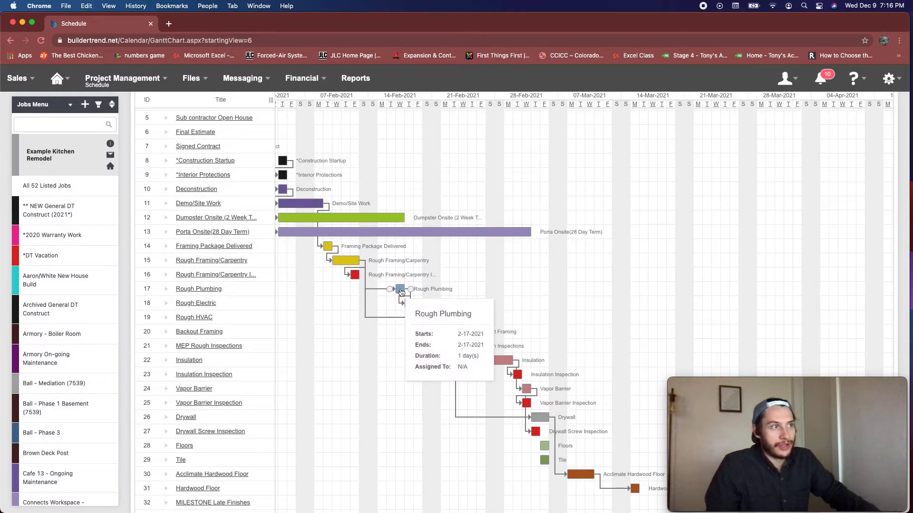
pyautogui.doubleClick(398, 292)
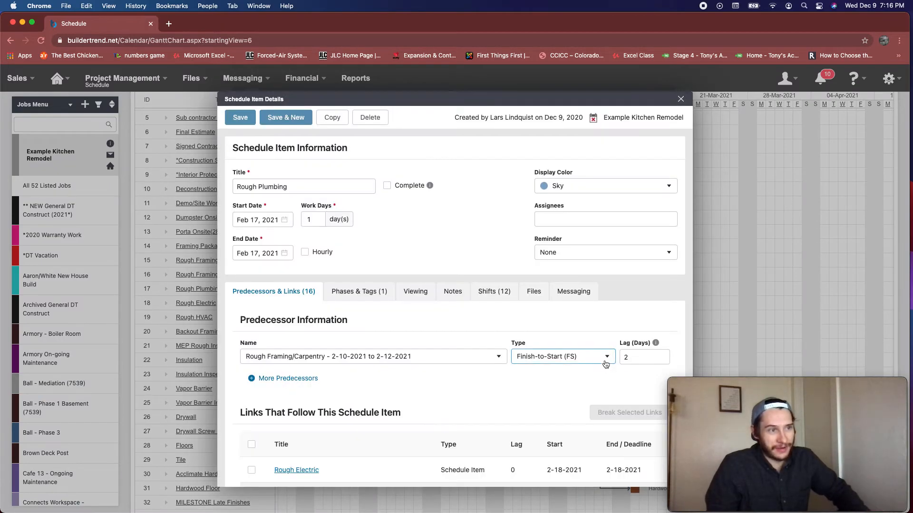
pyautogui.click(651, 362)
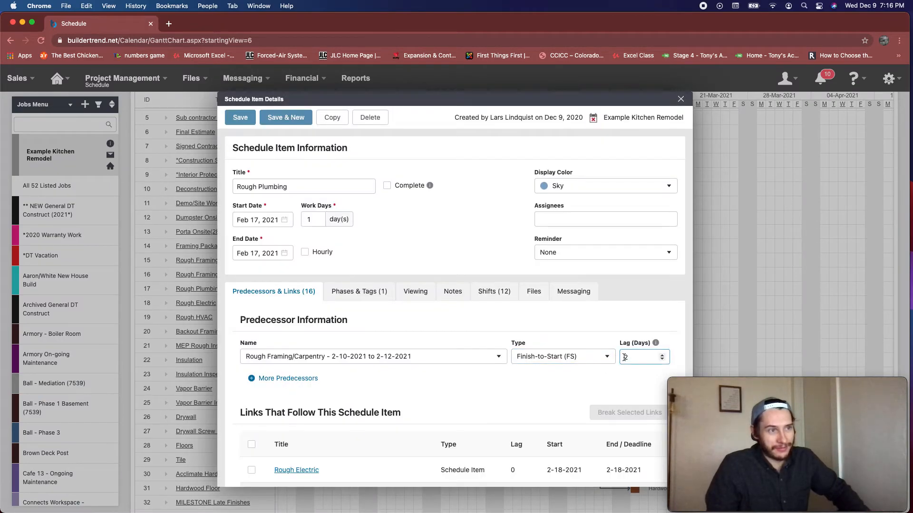
pyautogui.click(662, 360)
pyautogui.click(237, 117)
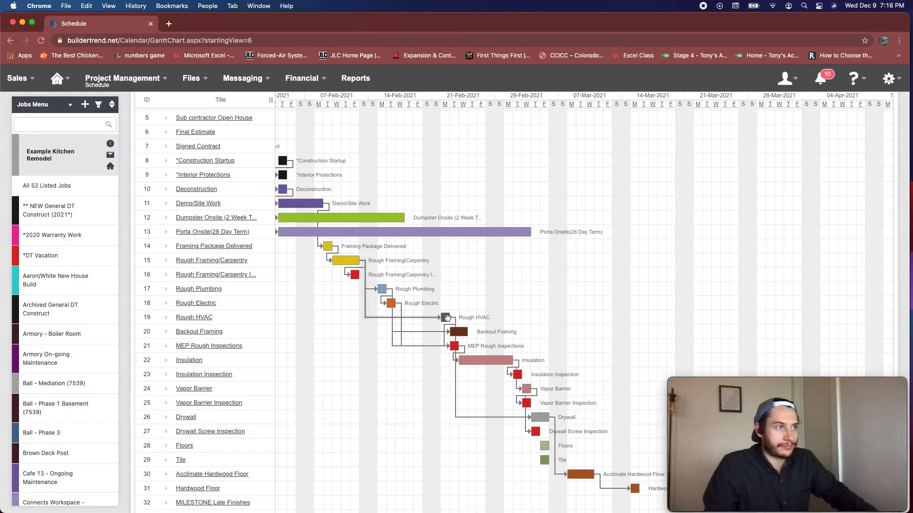
# Add Rough HVAC as a second finish-to-start predecessor of Rough Plumbing, save the item and close its details
pyautogui.doubleClick(382, 290)
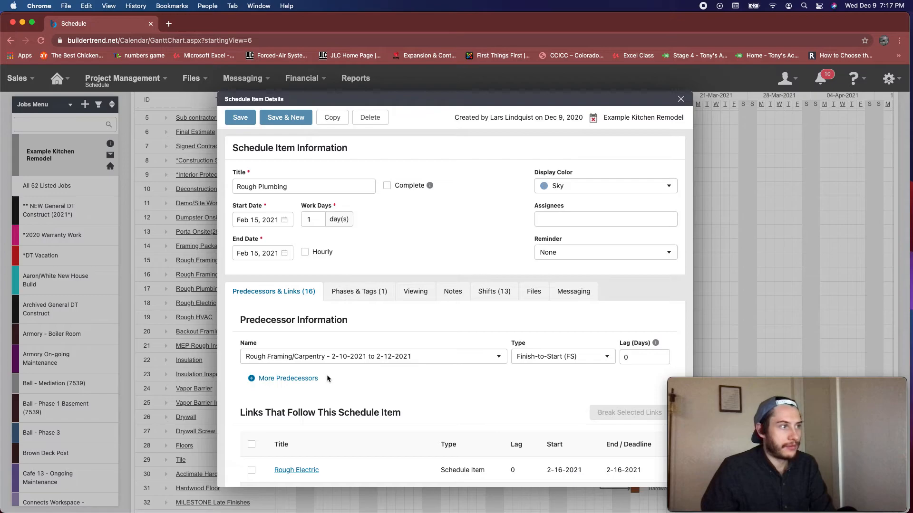
pyautogui.click(288, 379)
pyautogui.click(291, 378)
pyautogui.write('rough')
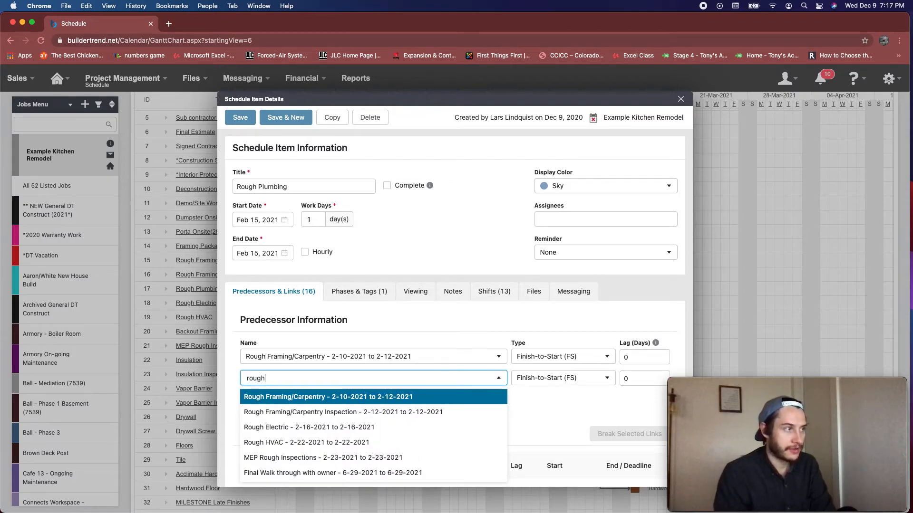
pyautogui.click(304, 444)
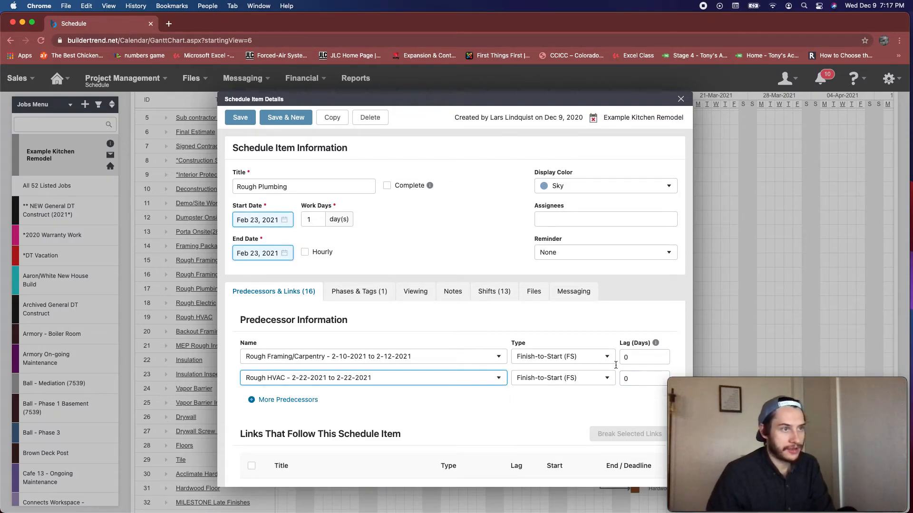
pyautogui.click(248, 122)
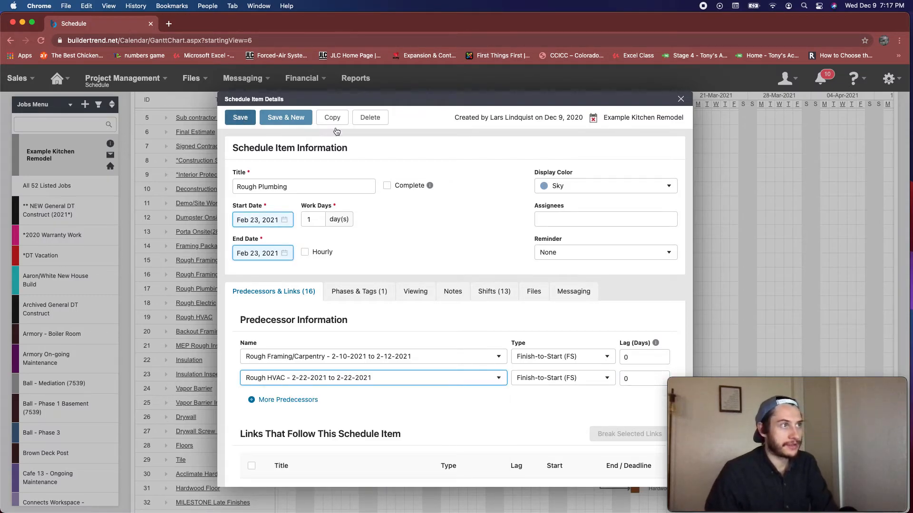
pyautogui.click(680, 101)
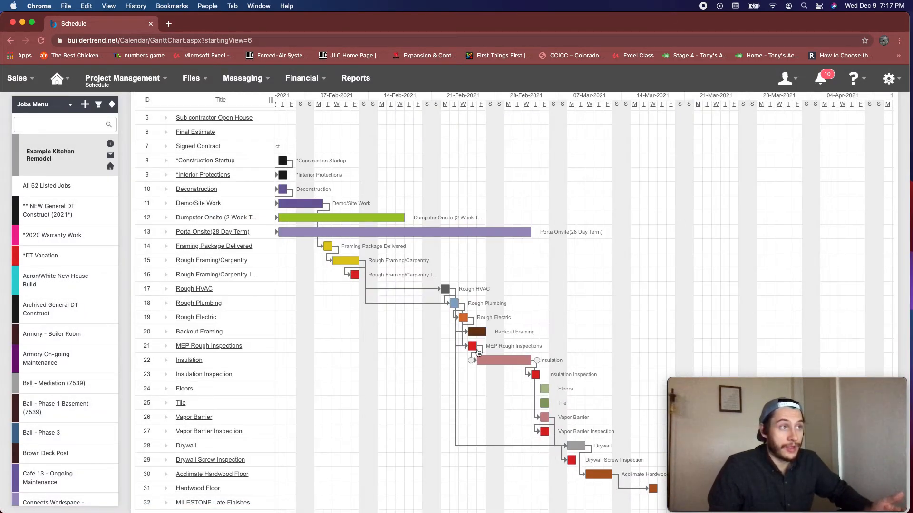
# Set the lag of Rough HVAC's Rough Framing/Carpentry predecessor to 0 days, save and return to the Gantt chart
pyautogui.moveTo(446, 293)
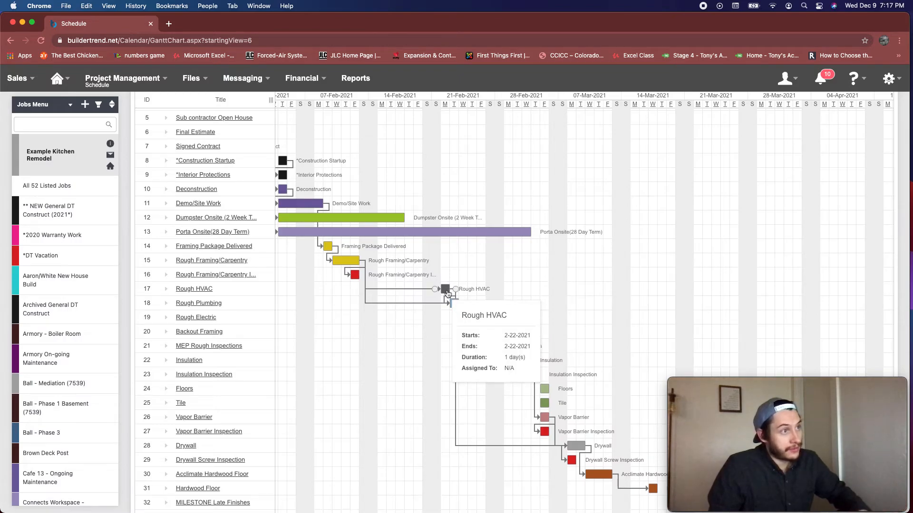
pyautogui.click(446, 291)
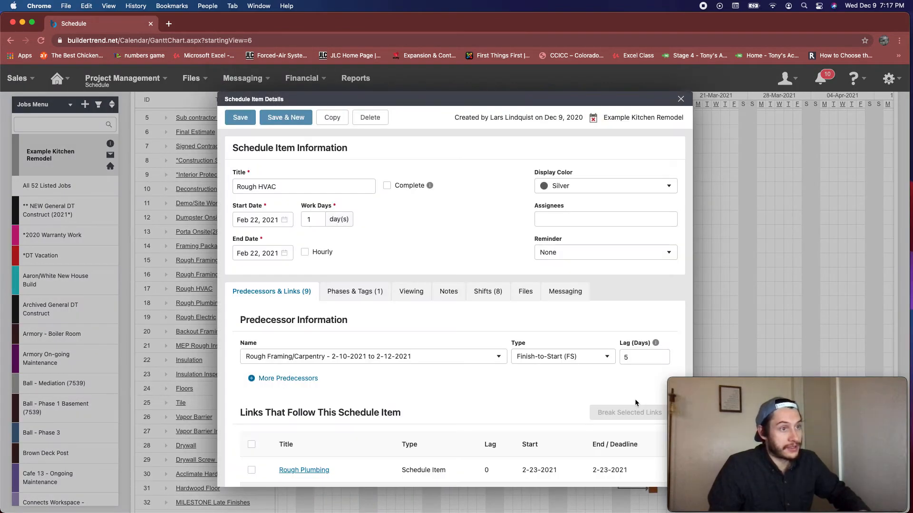
pyautogui.click(631, 358)
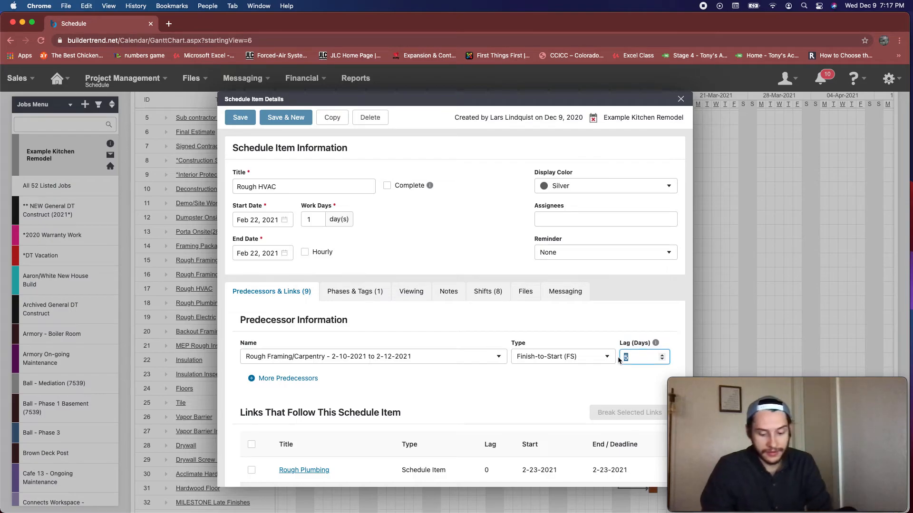
pyautogui.click(245, 121)
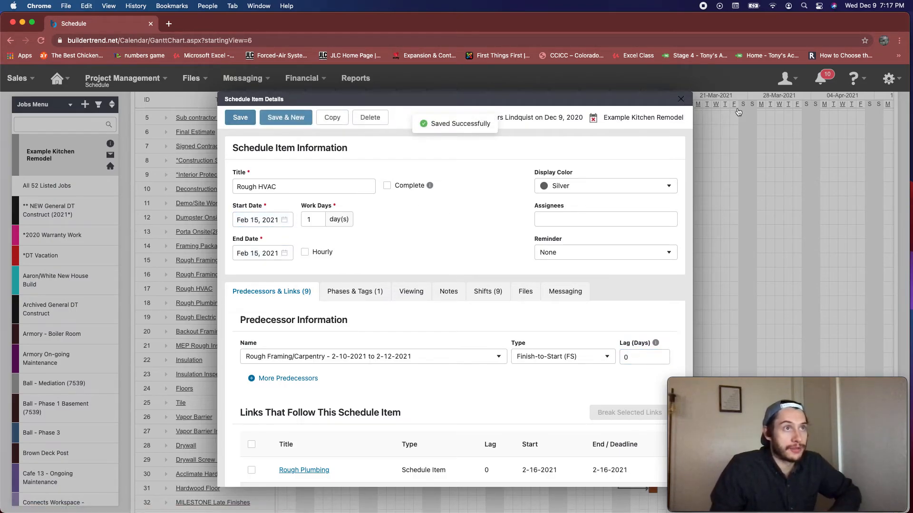
pyautogui.click(796, 222)
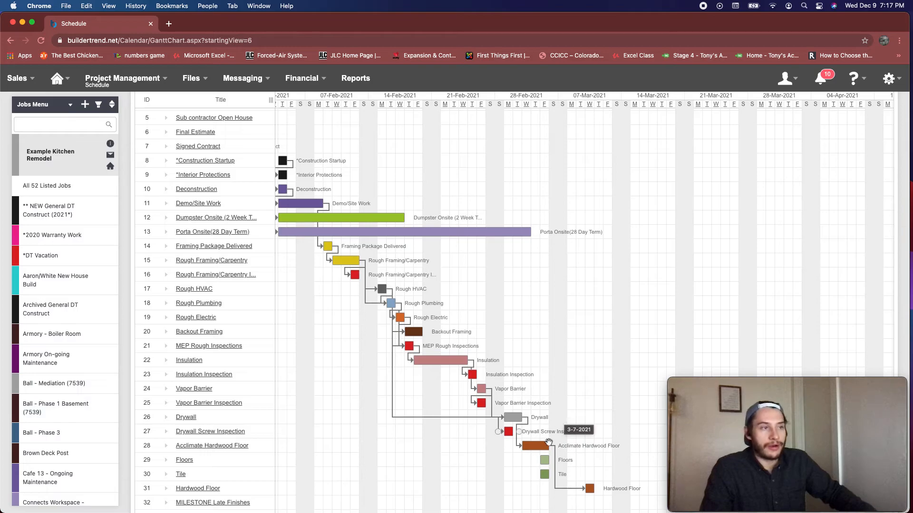
# Review the Final Inspections item near the end of the schedule, checking its dates, assignee, reminder and predecessor lags
pyautogui.scroll(-10, 532, 383)
pyautogui.scroll(-1, 534, 382)
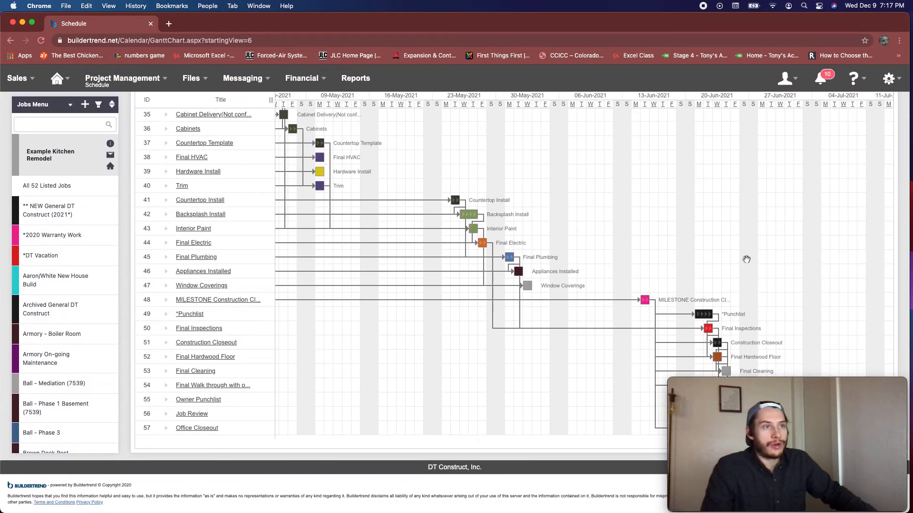
pyautogui.moveTo(824, 387); pyautogui.dragTo(490, 388)
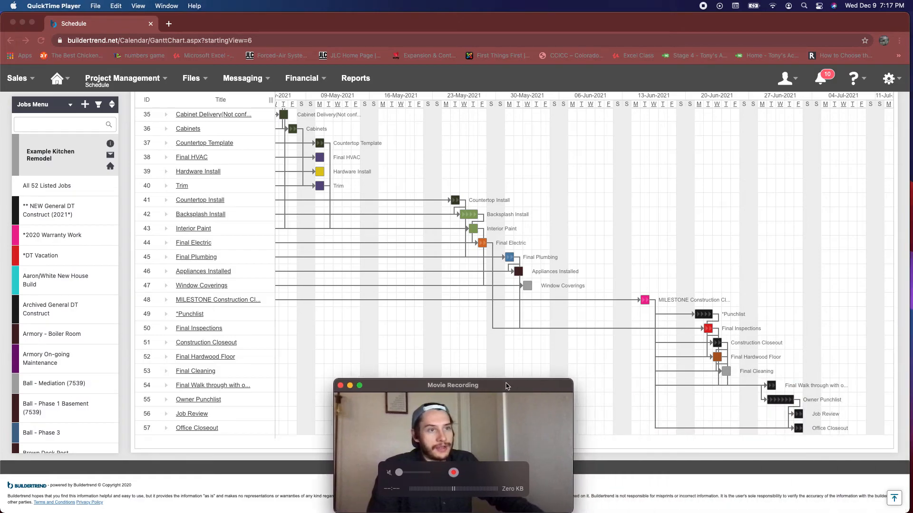
pyautogui.click(707, 329)
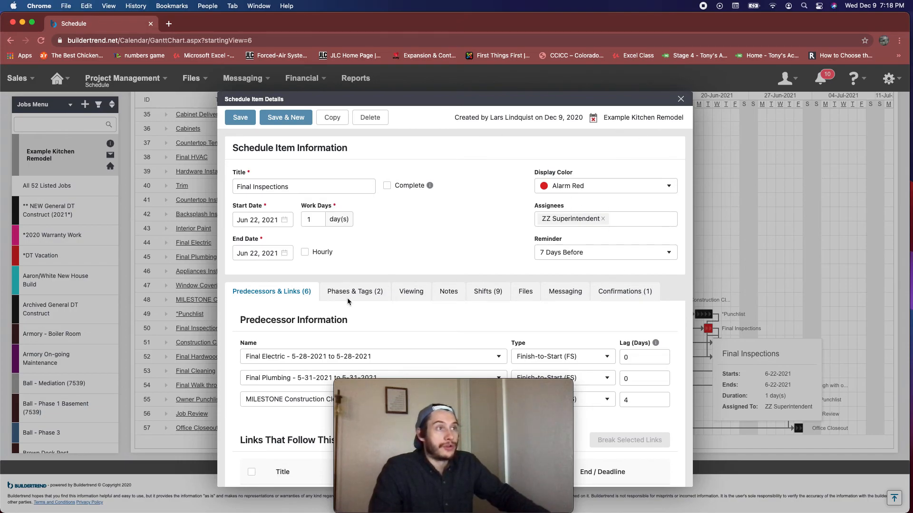
pyautogui.scroll(-3, 349, 343)
pyautogui.scroll(3, 332, 308)
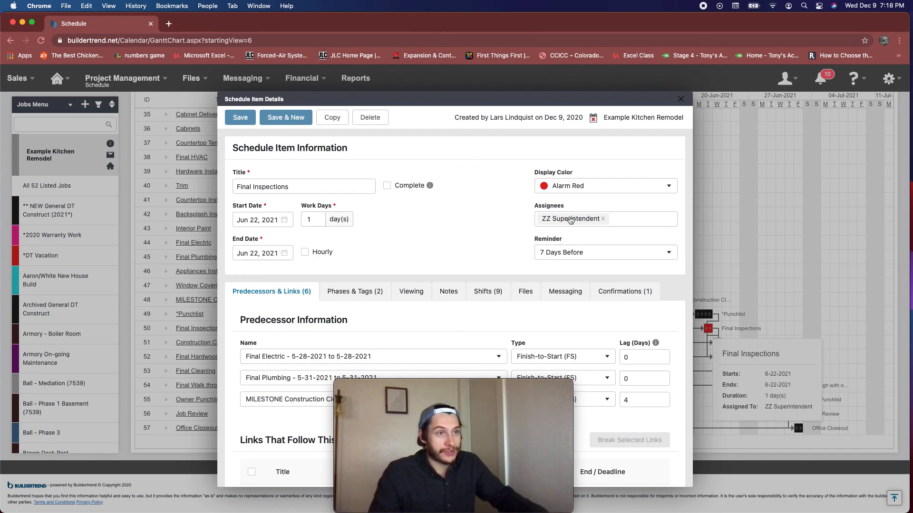
pyautogui.press('Escape')
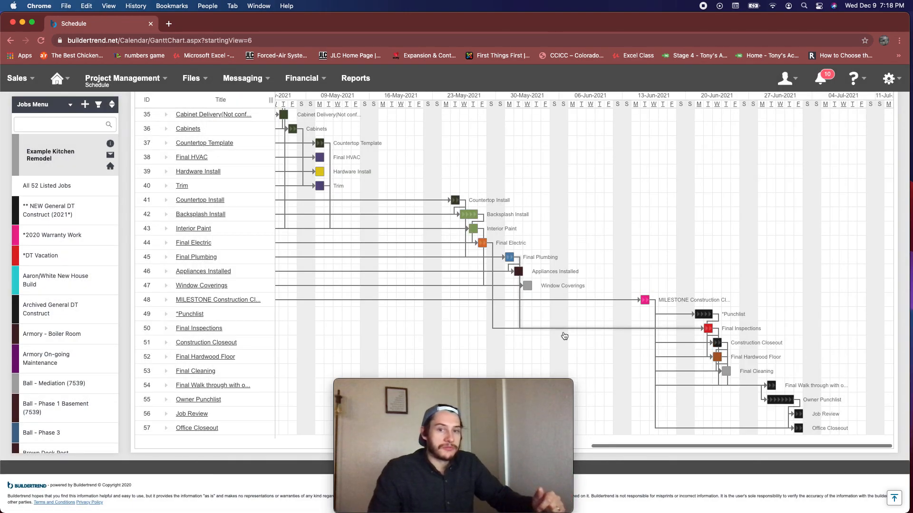
pyautogui.moveTo(364, 410)
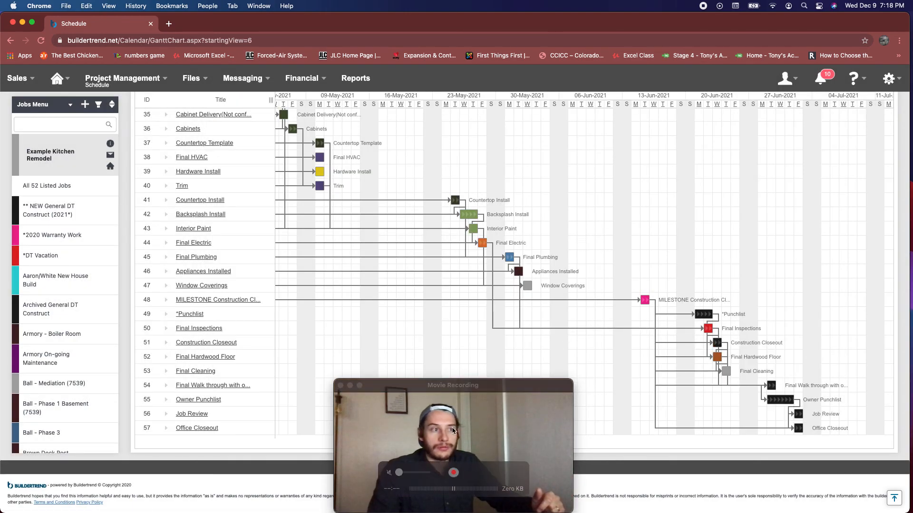
pyautogui.click(340, 386)
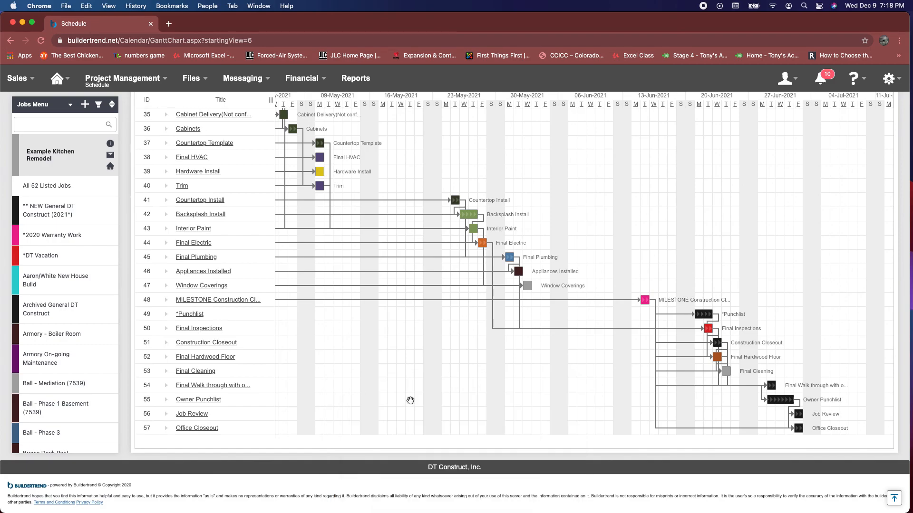